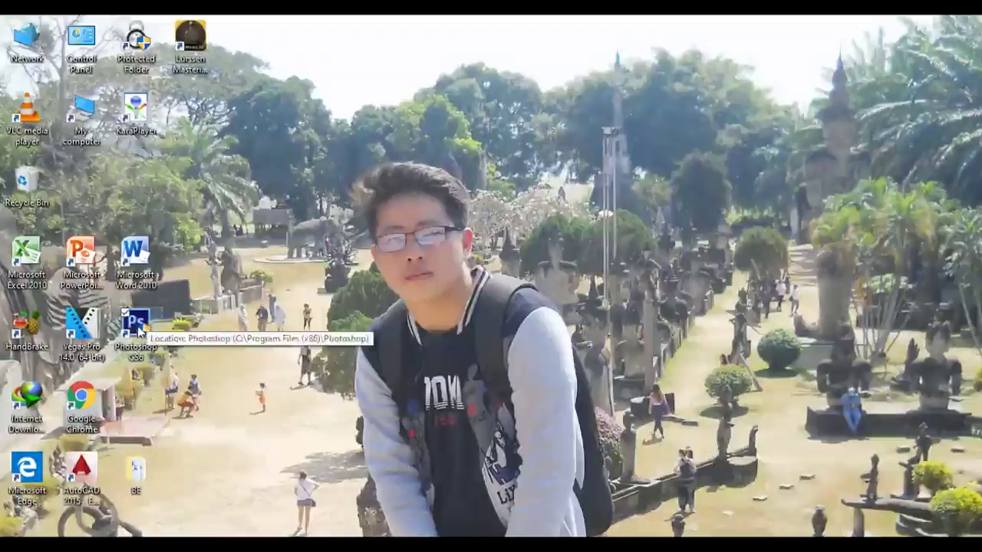
Launch Photoshop CS6 and browse to the Photos folder on Local Disk (E:) for opening an image.
double_click(140, 328)
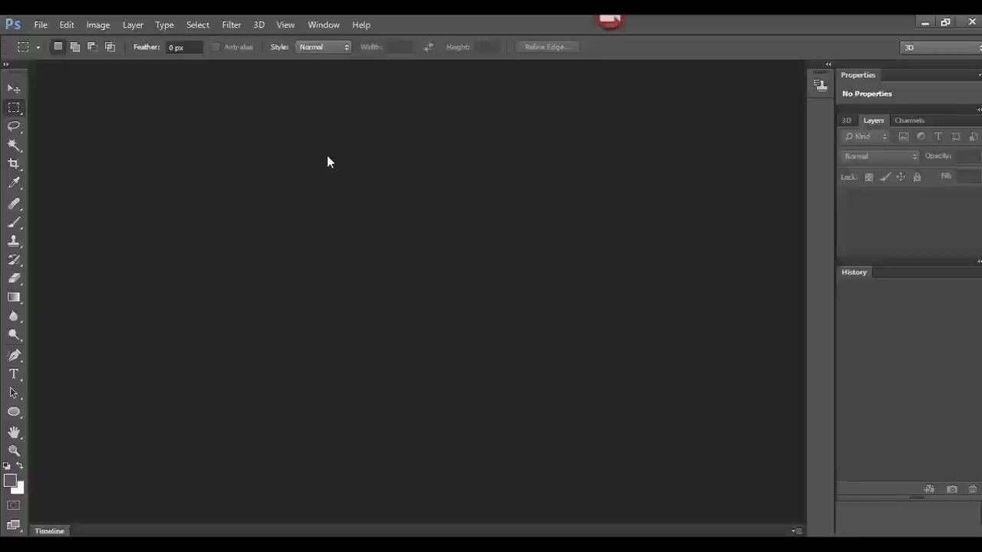
double_click(569, 377)
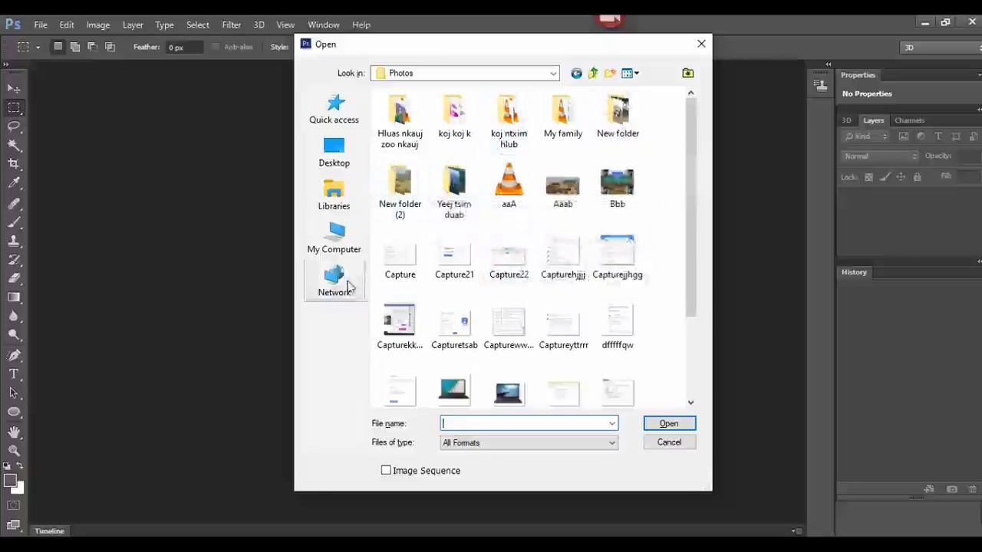
left_click(332, 243)
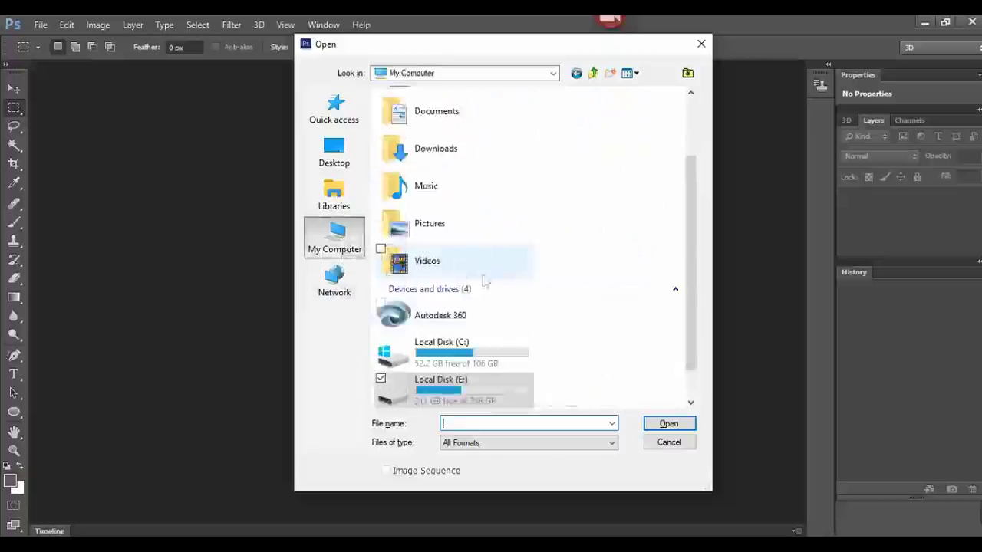
scroll(691, 276, "down", 1)
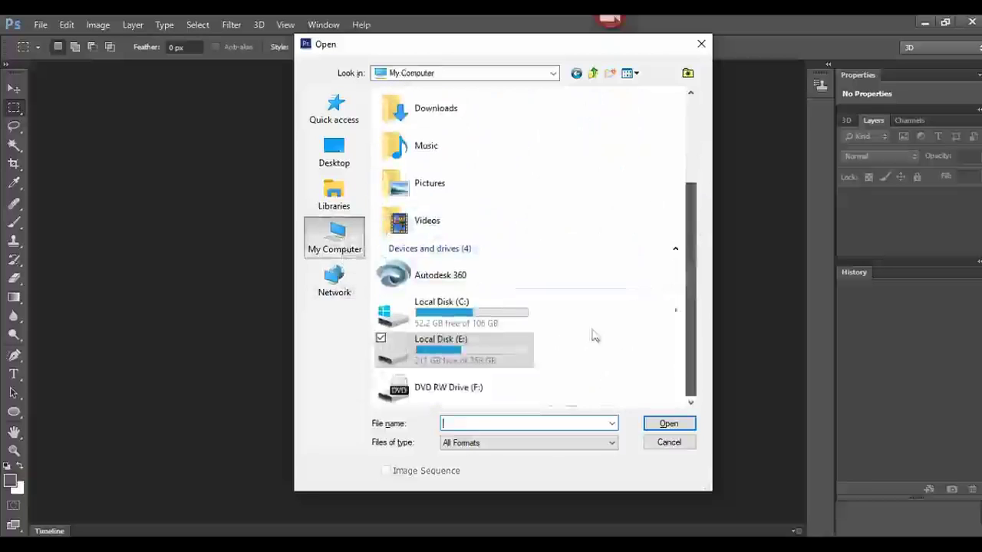
double_click(430, 344)
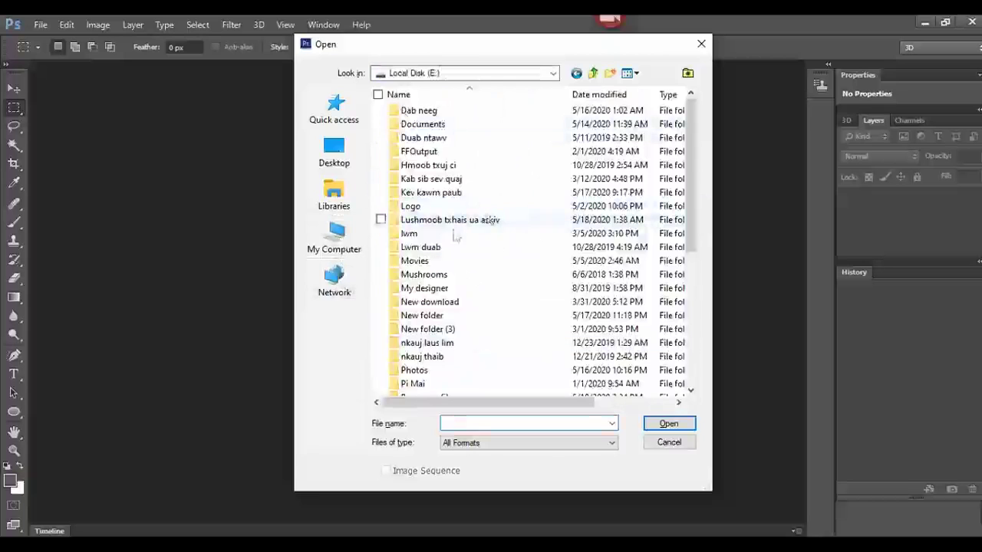
left_click(427, 375)
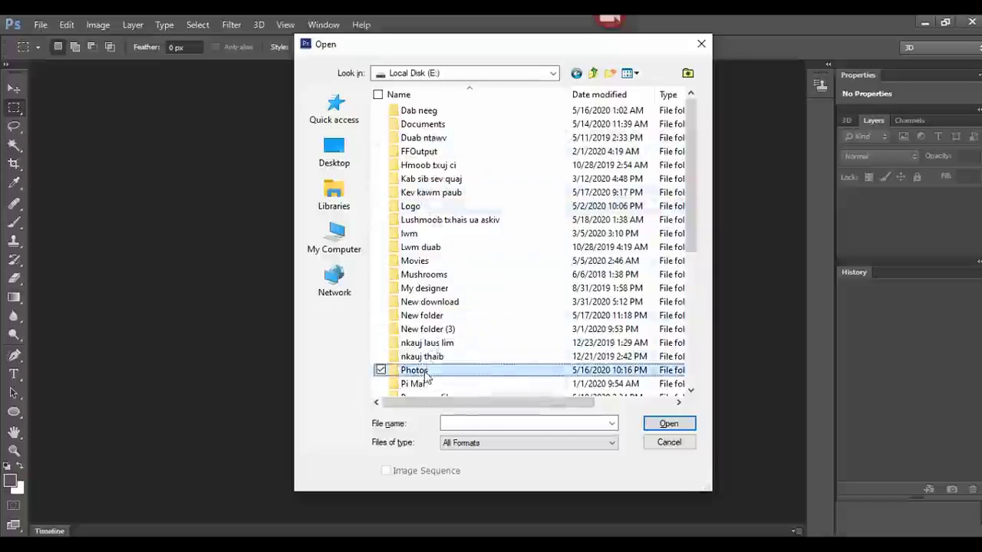
double_click(427, 372)
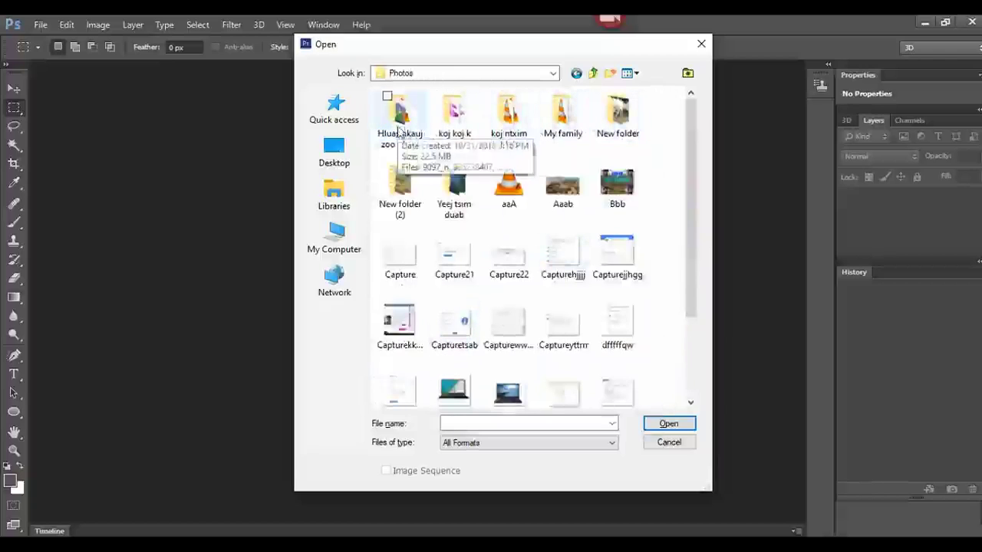
Open the photo IMG_20190427_131705 from the Yeej tsim duab folder and dock its floating window in the workspace.
double_click(454, 184)
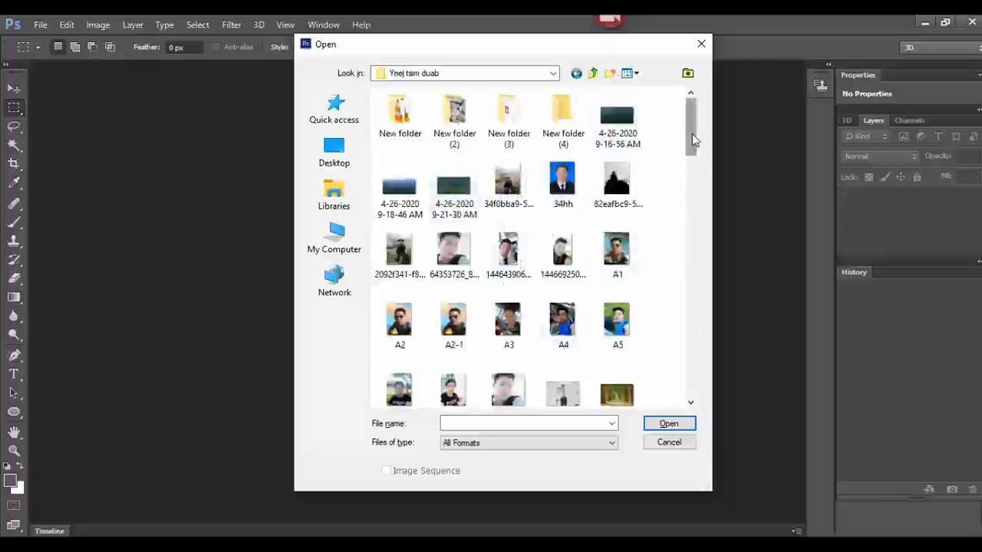
left_click_drag(692, 136, 690, 249)
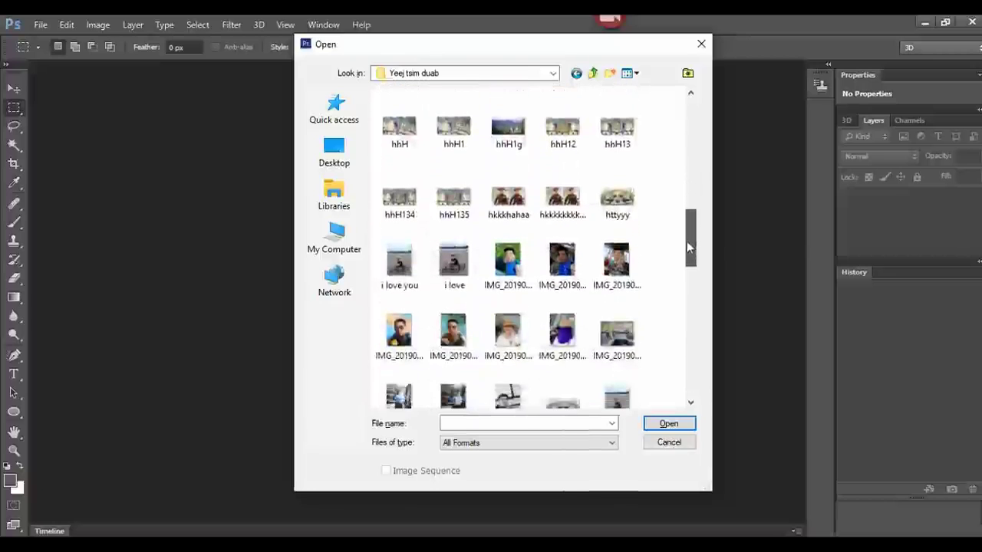
left_click(511, 335)
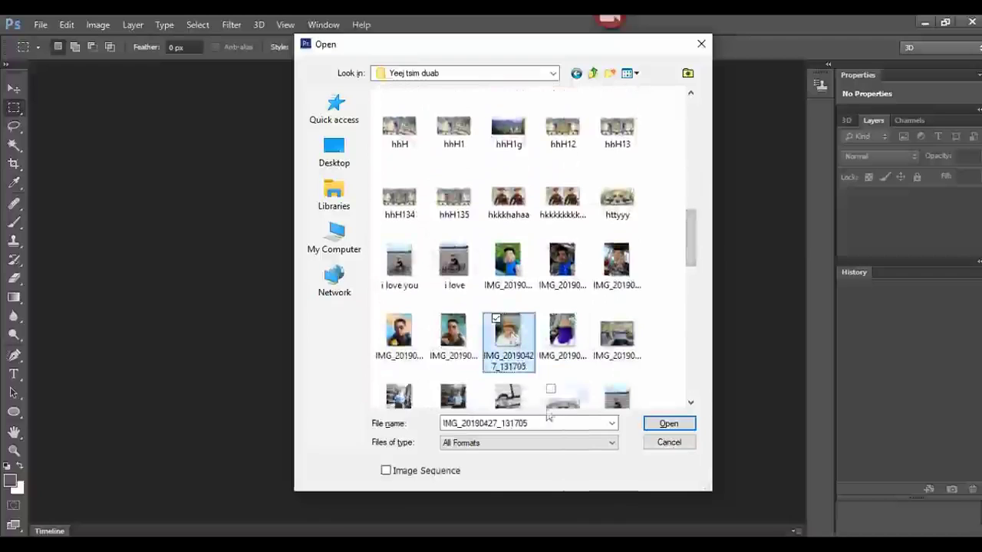
left_click(657, 430)
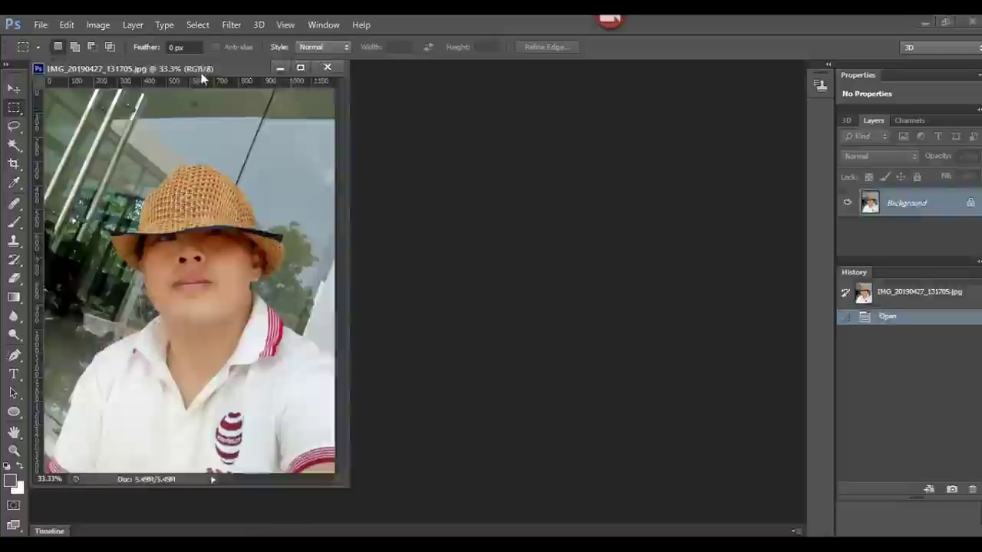
left_click_drag(203, 77, 237, 71)
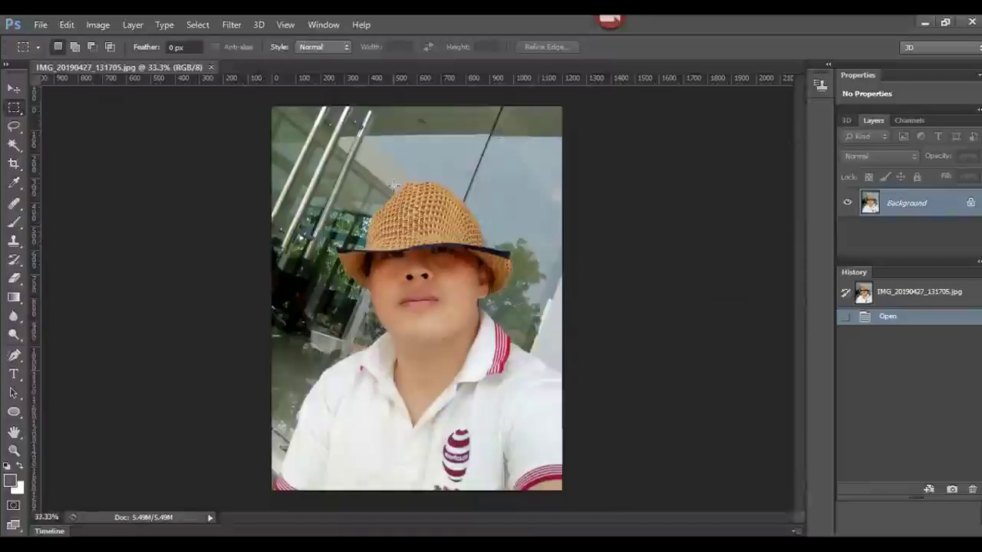
Open the Median noise filter for the photo, with the filter's preview zoomed out to 67%.
key("ctrl+plus")
key("ctrl+plus")
key("ctrl+plus")
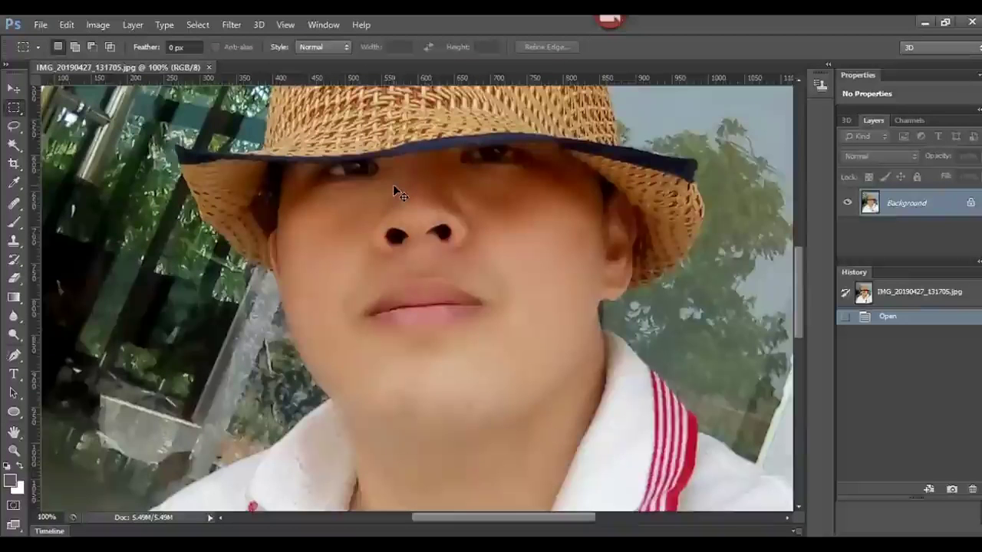
key("ctrl+minus")
key("ctrl+minus")
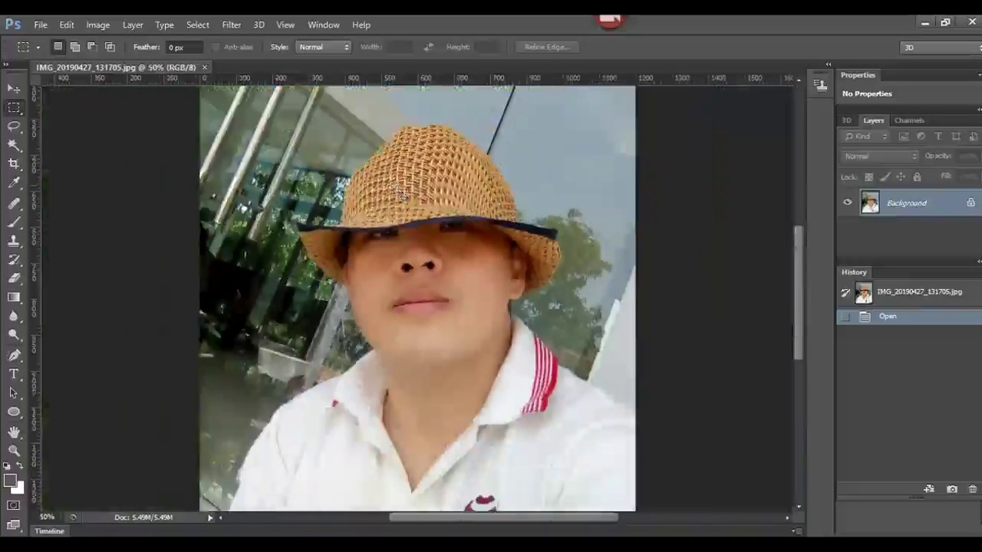
key("ctrl+plus")
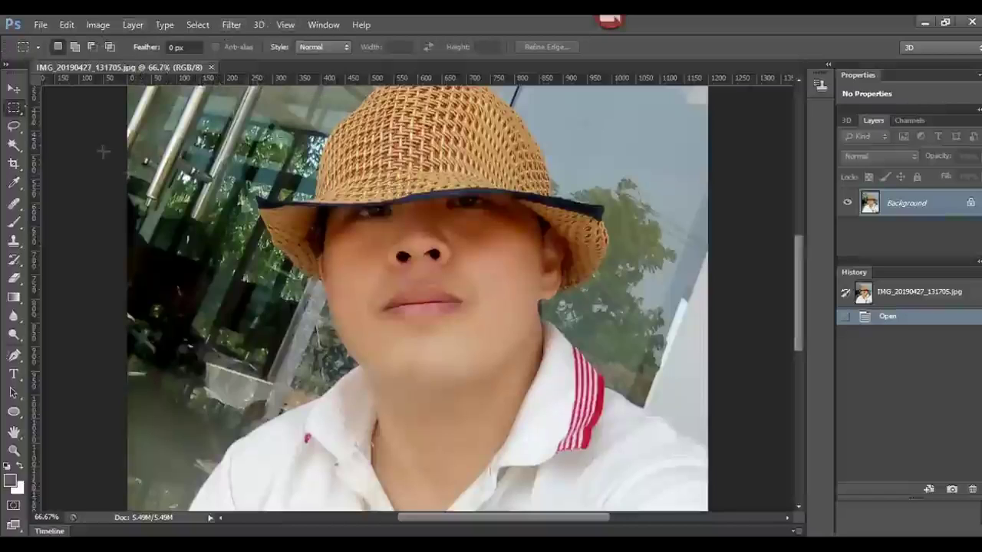
left_click(228, 25)
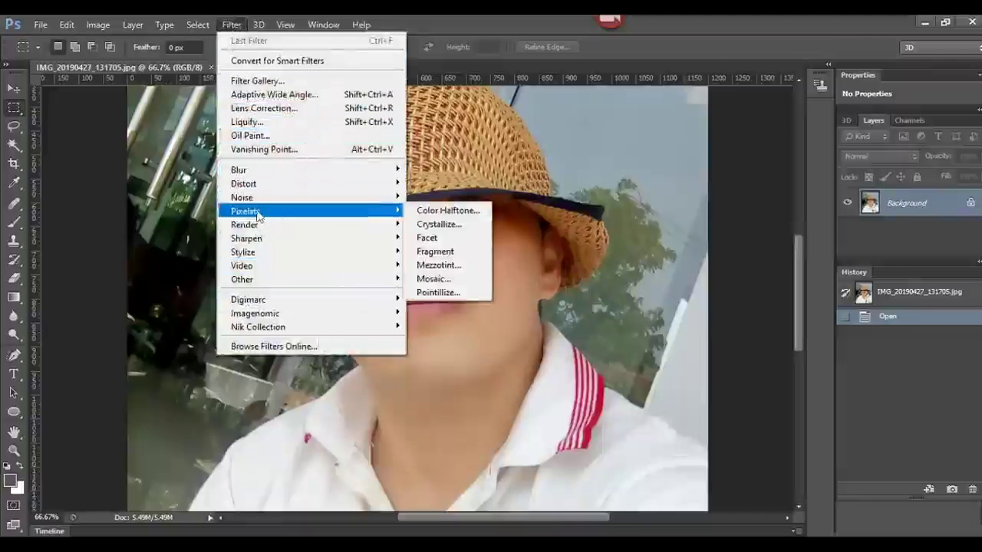
mouse_move(256, 202)
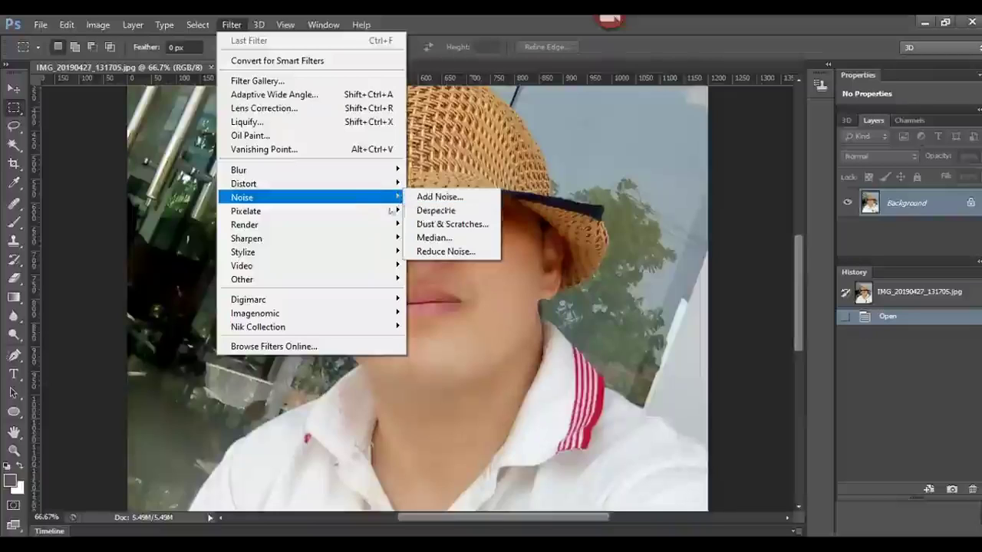
left_click(440, 244)
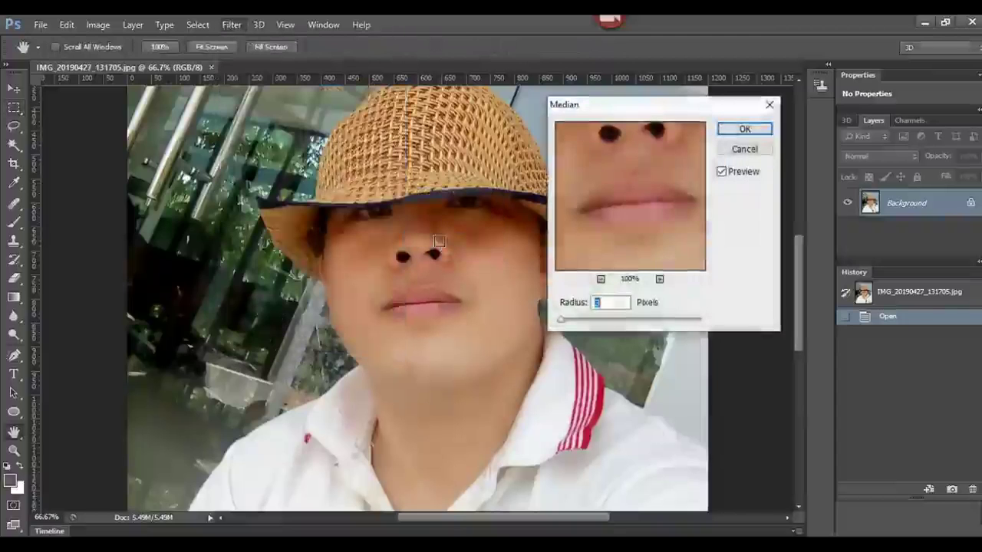
left_click(600, 280)
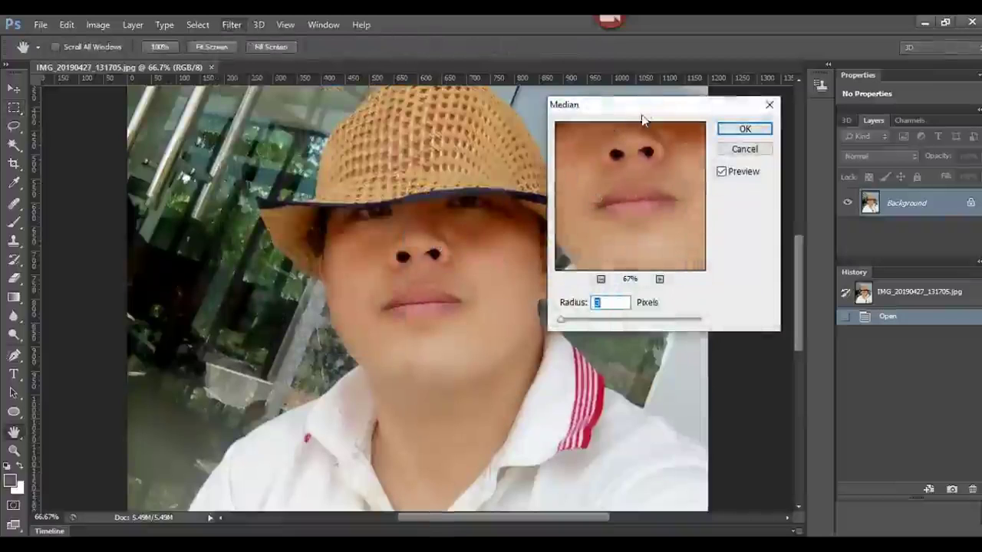
mouse_move(644, 110)
left_mouse_down()
mouse_move(615, 141)
mouse_move(630, 120)
left_mouse_up()
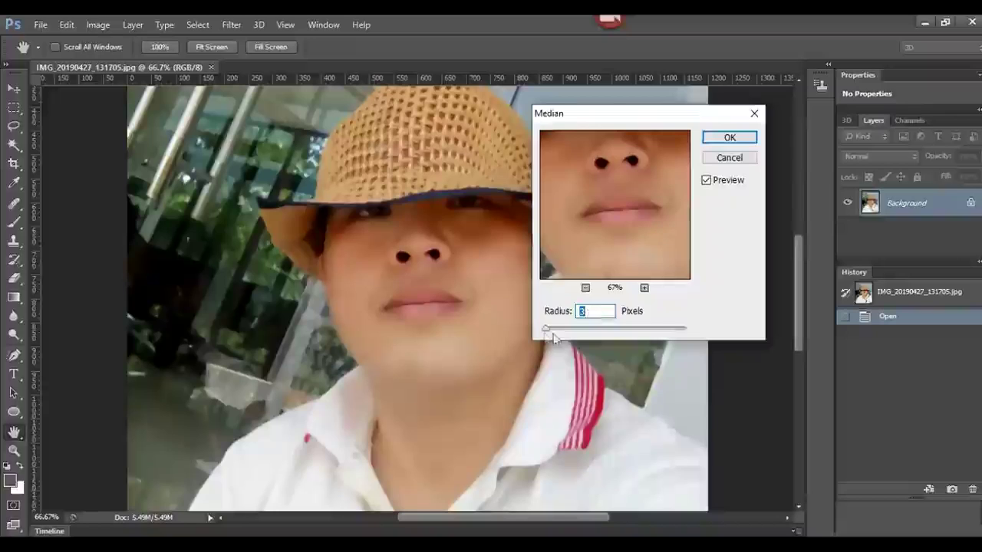
Set the Median radius to 3 pixels and apply the filter to the photo.
left_click_drag(546, 332, 608, 338)
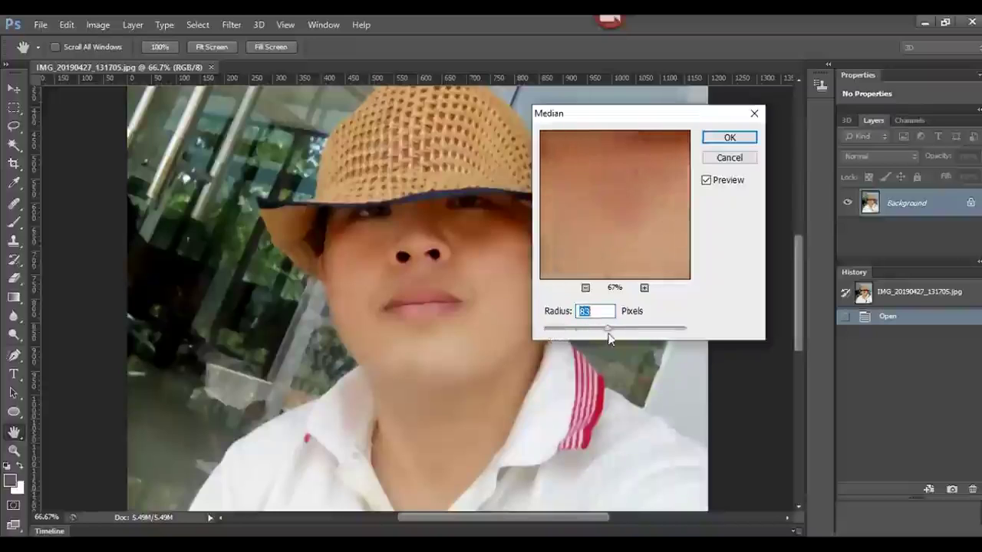
left_click_drag(608, 339, 554, 332)
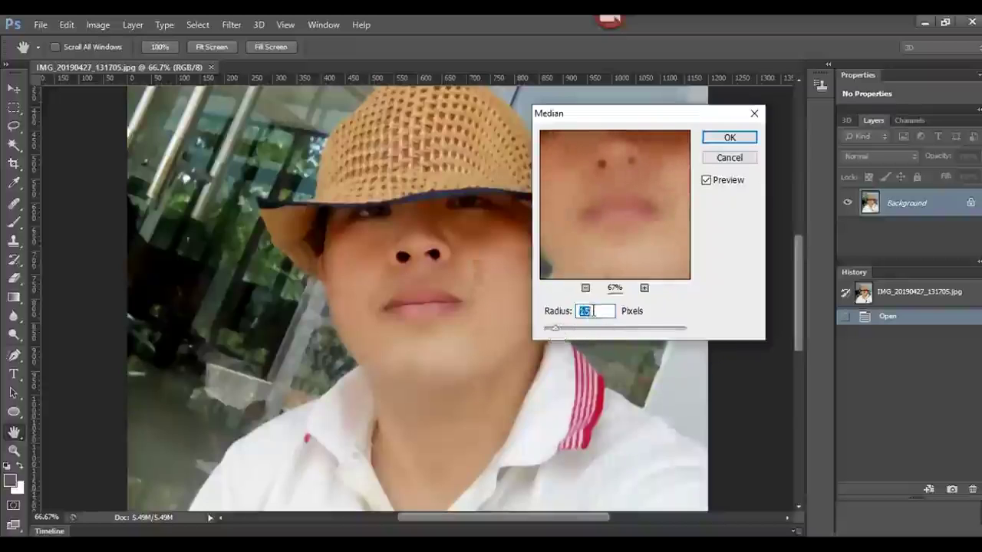
type("1")
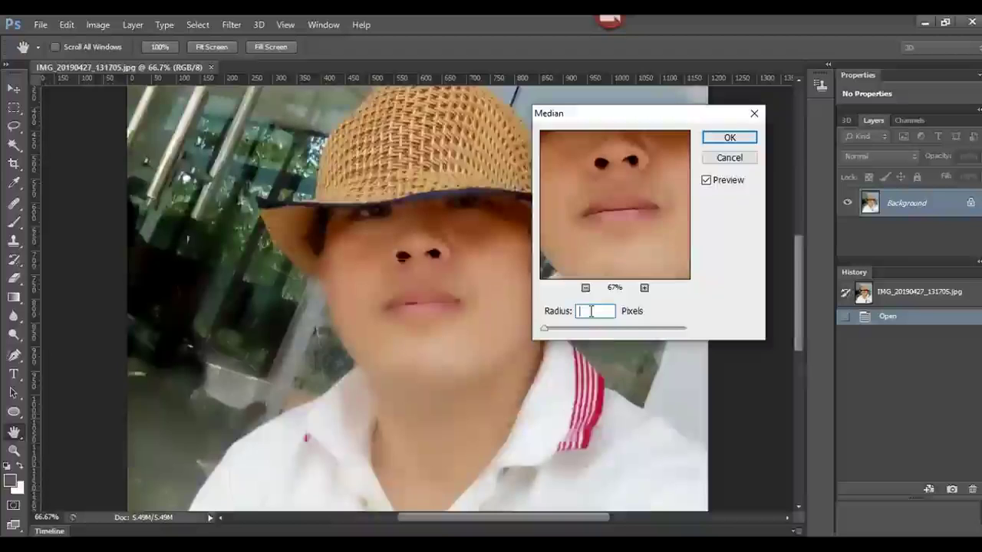
key("BackSpace")
type("3")
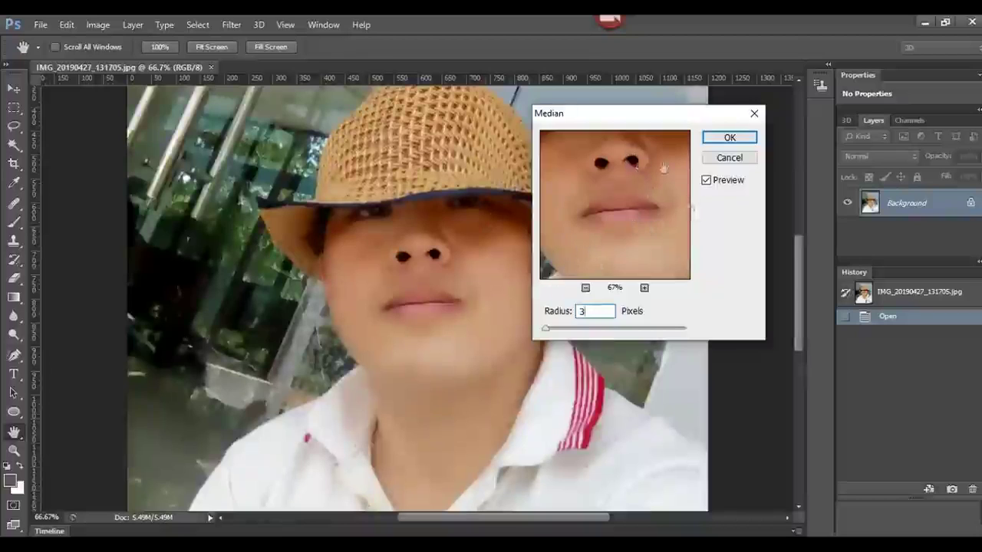
left_click(726, 142)
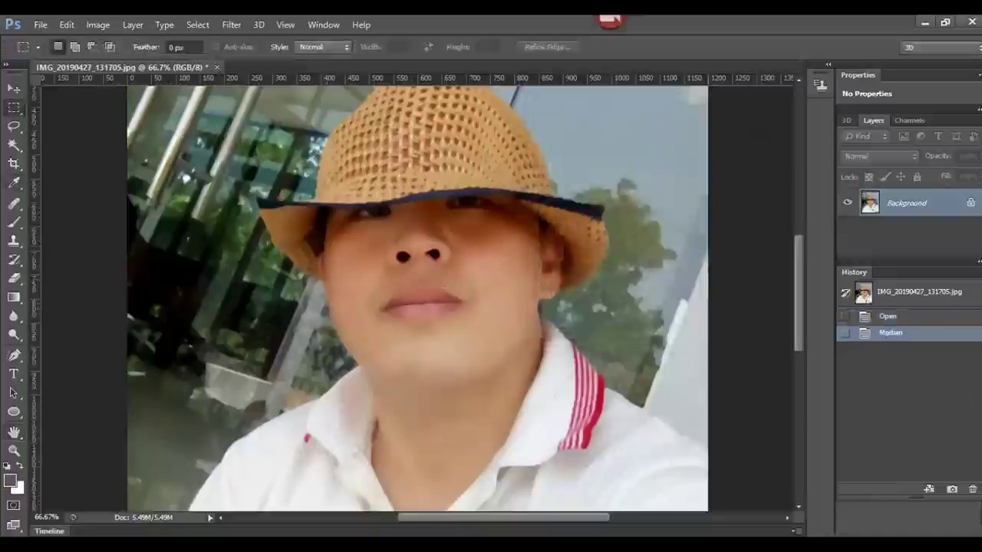
Make a history snapshot of the Median-filtered image as the History Brush source, and return the photo to its original opened state.
left_click(952, 491)
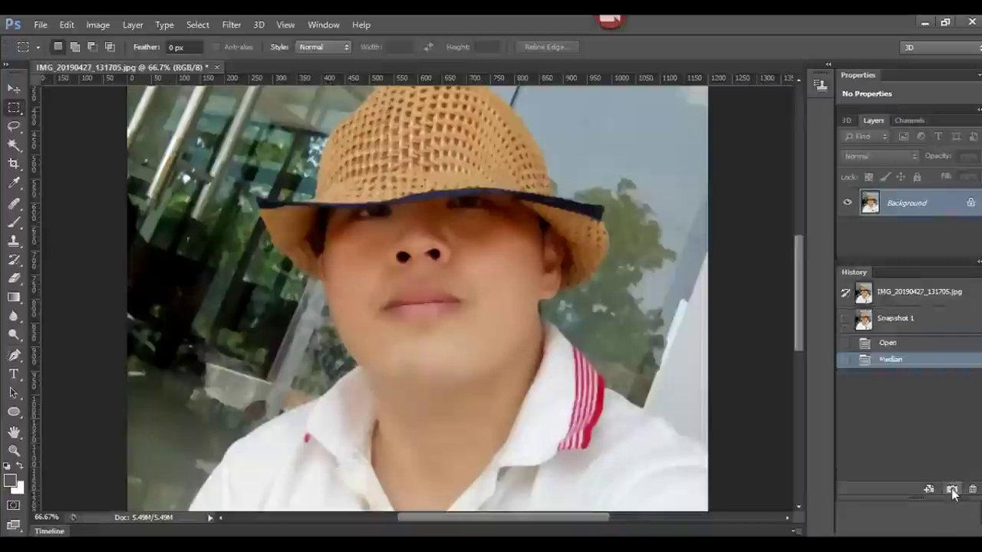
left_click(846, 320)
left_click(901, 296)
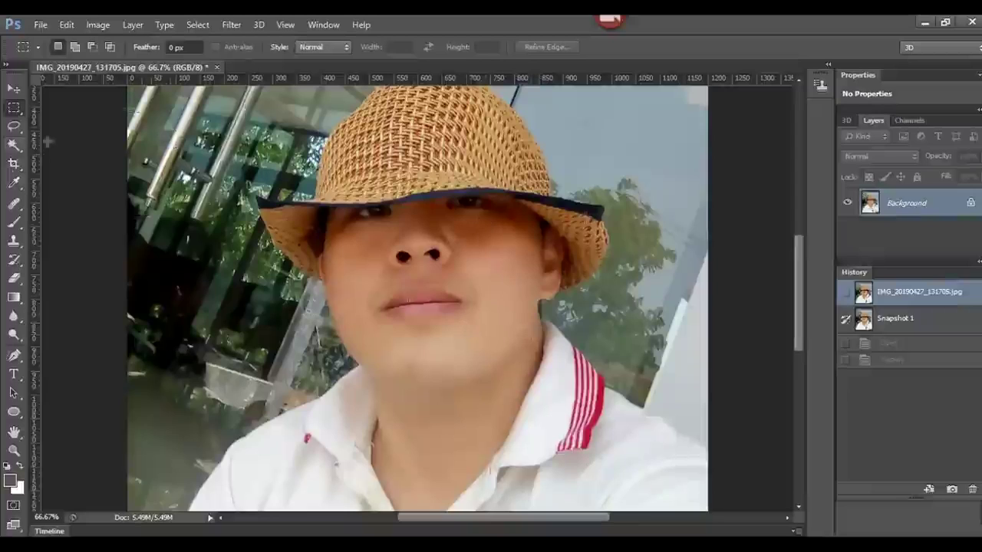
Activate the History Brush and set its size to 64 px for working on the face.
left_click(15, 263)
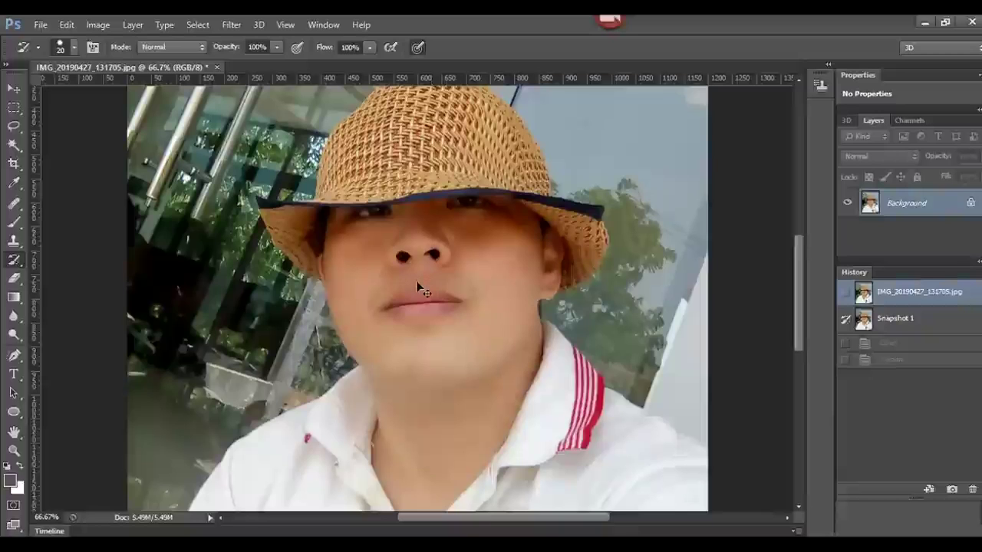
key("ctrl+plus")
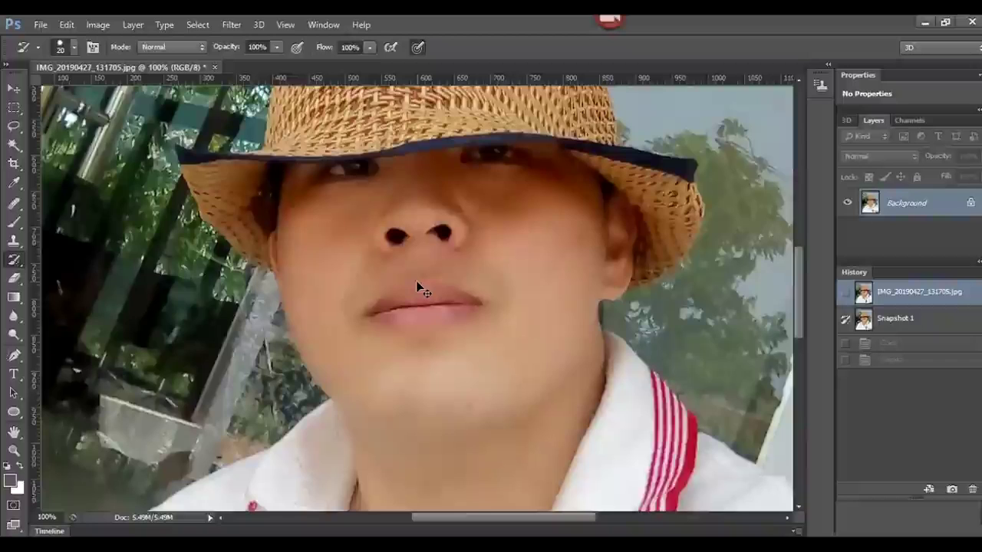
key("ctrl+plus")
key("ctrl+minus")
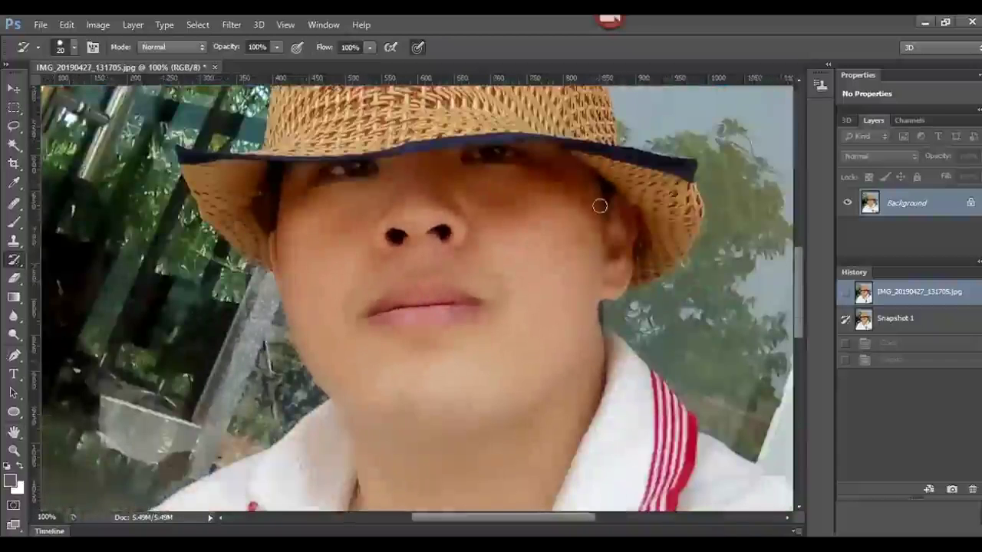
right_click(500, 219)
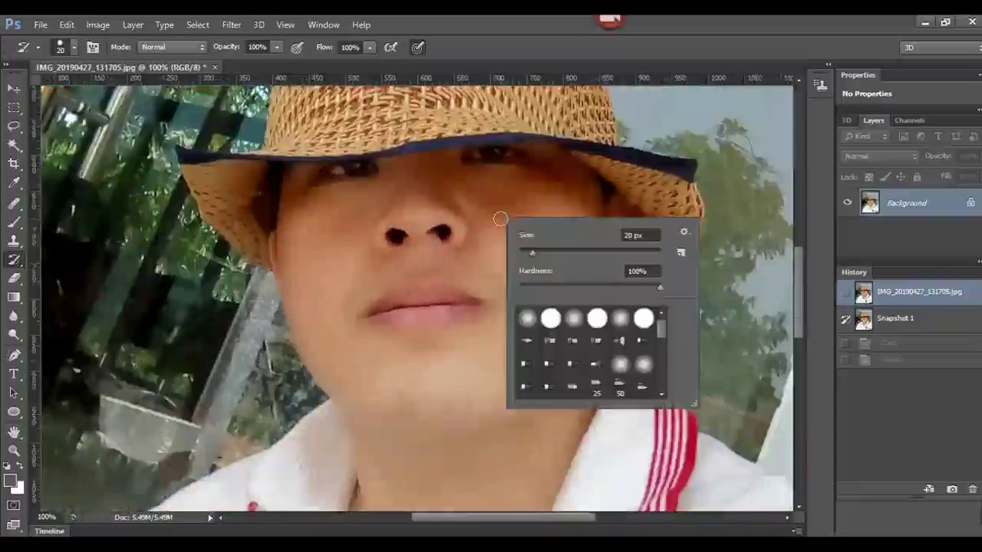
left_click(539, 254)
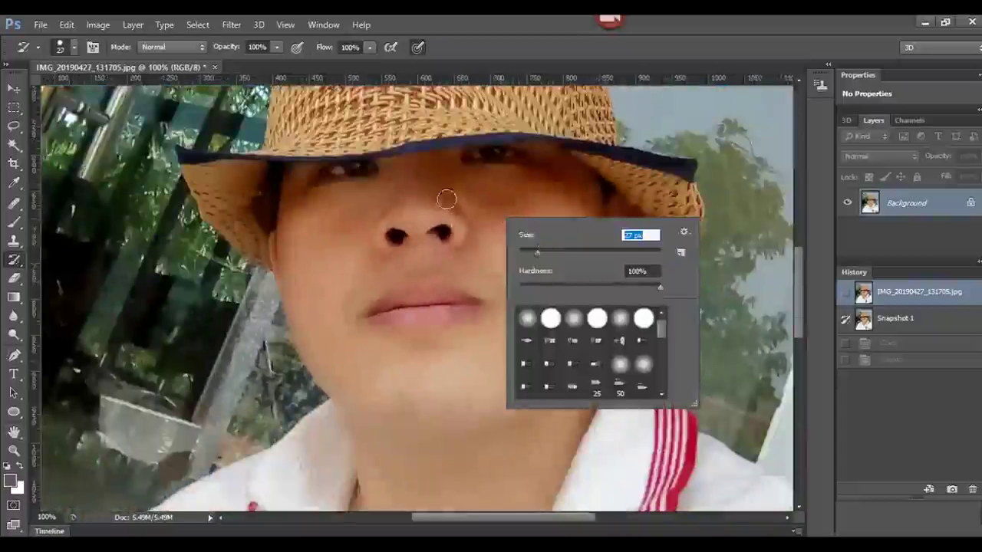
left_click(541, 254)
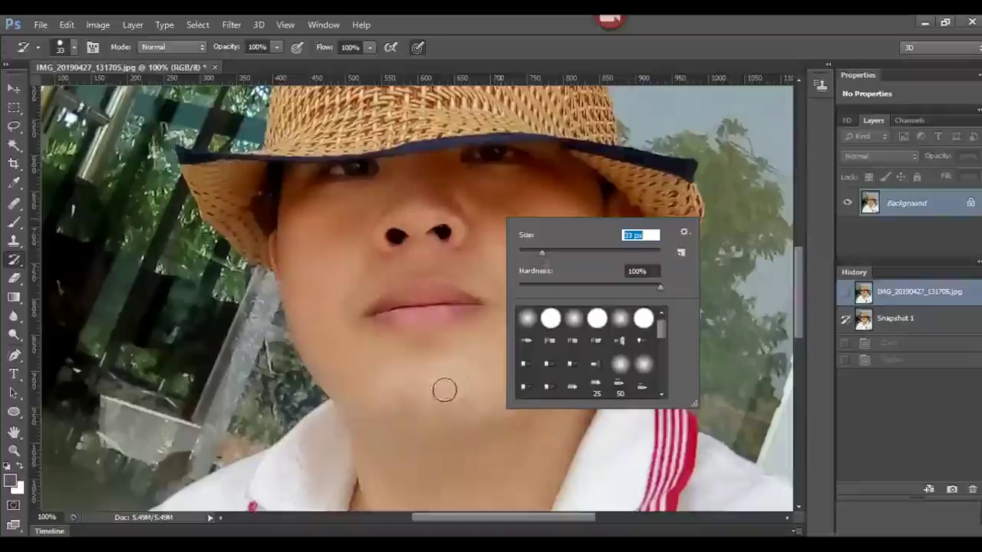
left_click(554, 254)
left_click(564, 251)
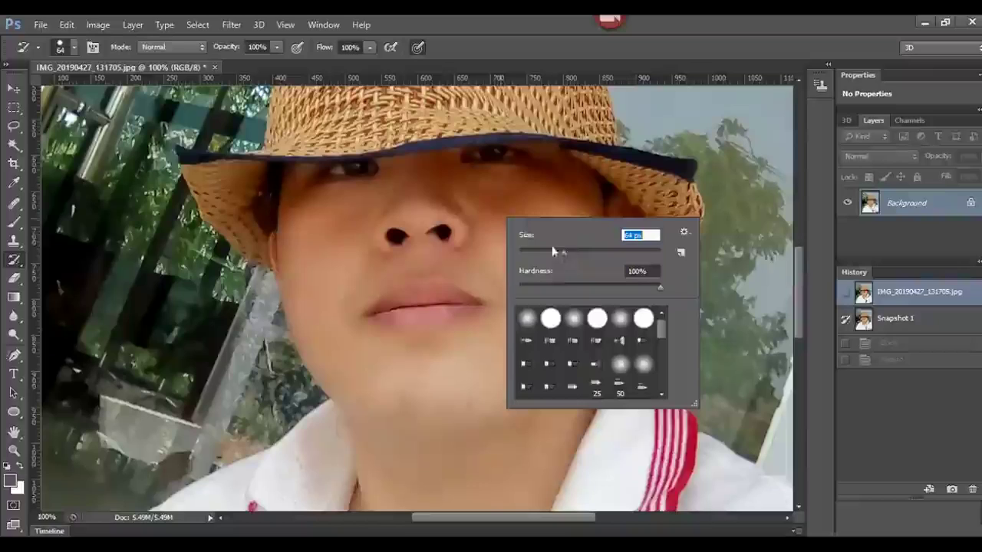
Paint the Median-smoothed snapshot over both cheeks and the chin with the History Brush.
mouse_move(466, 198)
left_mouse_down()
mouse_move(552, 200)
mouse_move(574, 219)
mouse_move(569, 259)
left_mouse_up()
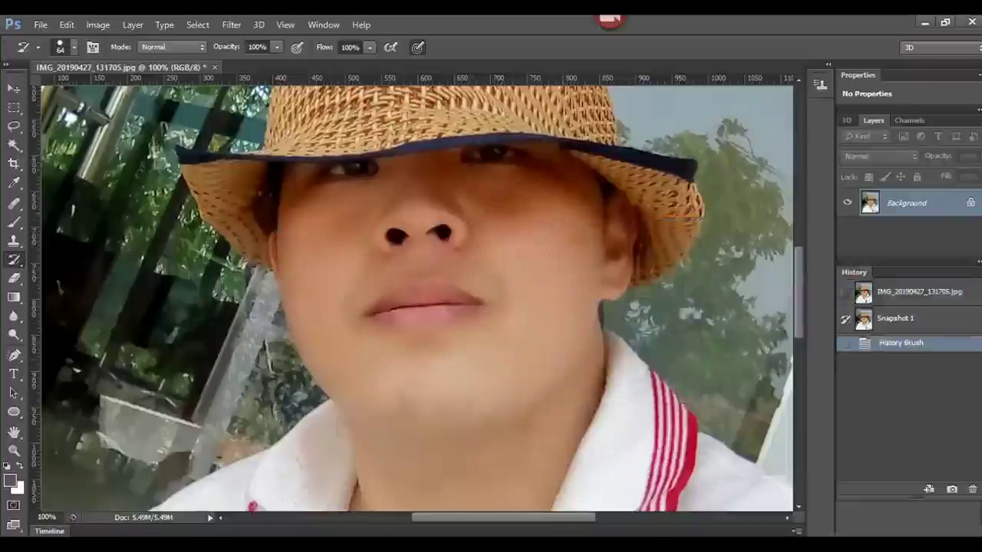
left_click(387, 382)
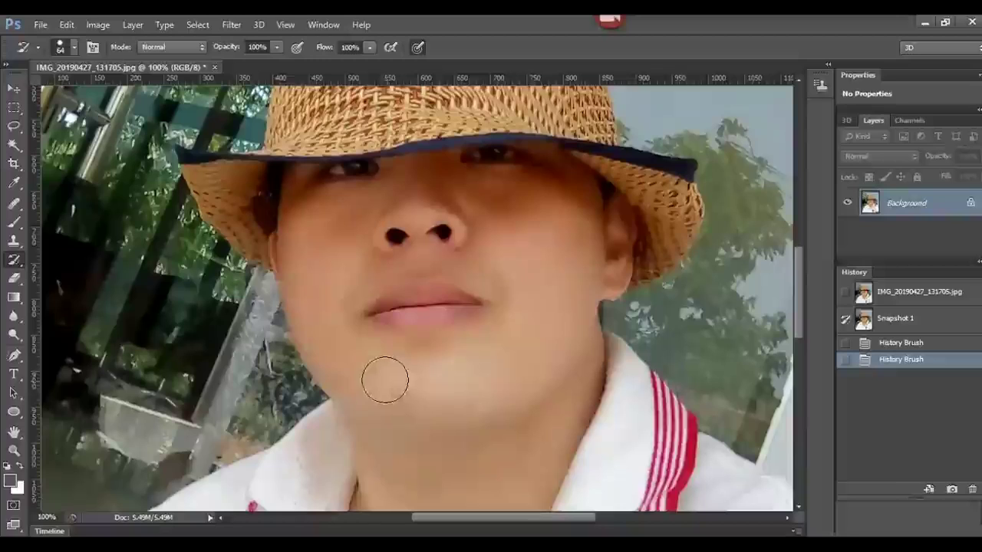
left_click(334, 288)
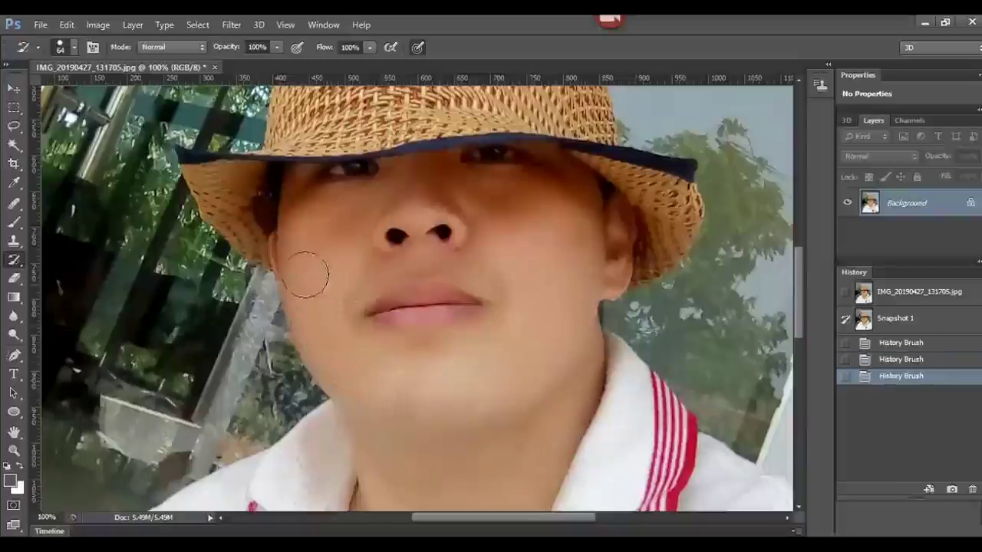
left_click(302, 300)
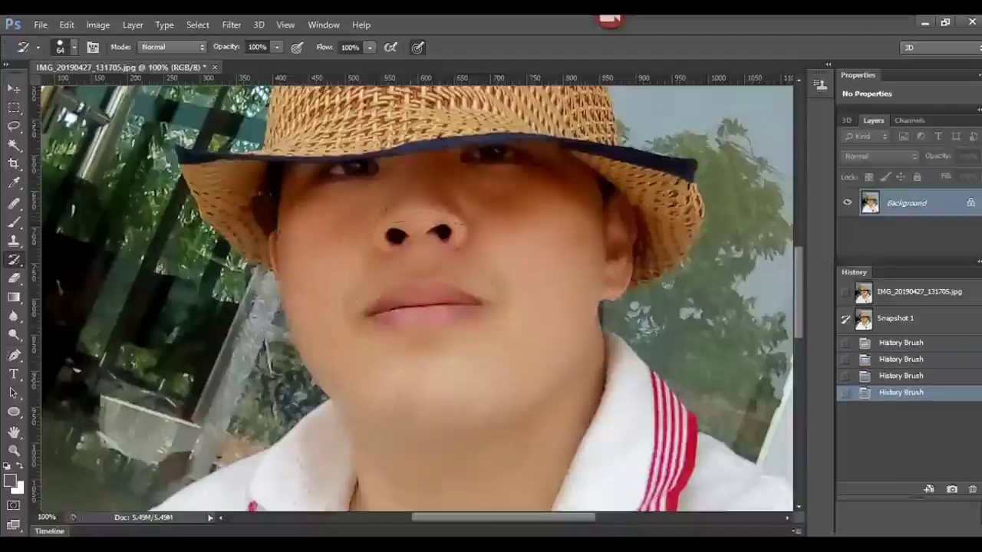
Smooth the nose and the skin beside it and below the eyes with History Brush strokes.
left_click(451, 197)
left_click(421, 204)
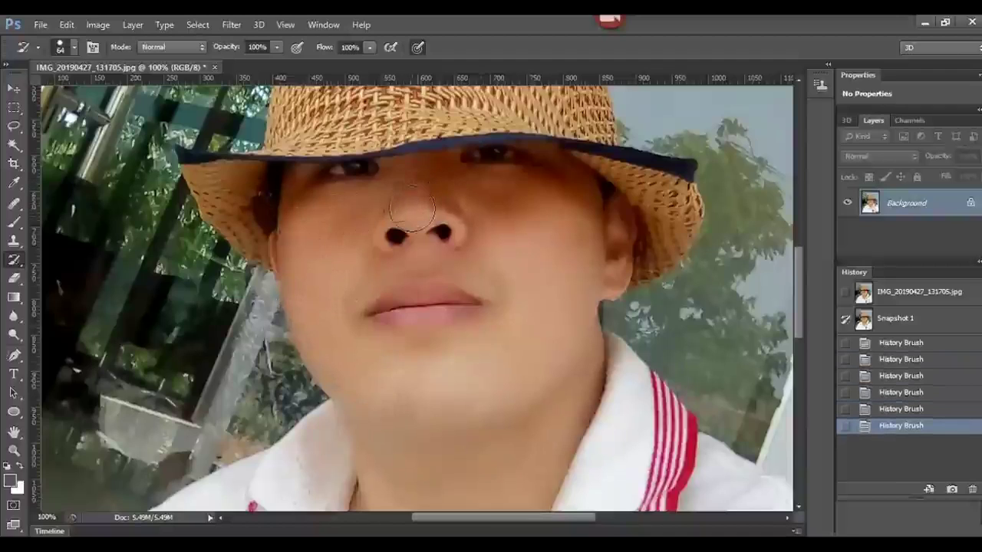
left_click(424, 204)
left_click(470, 196)
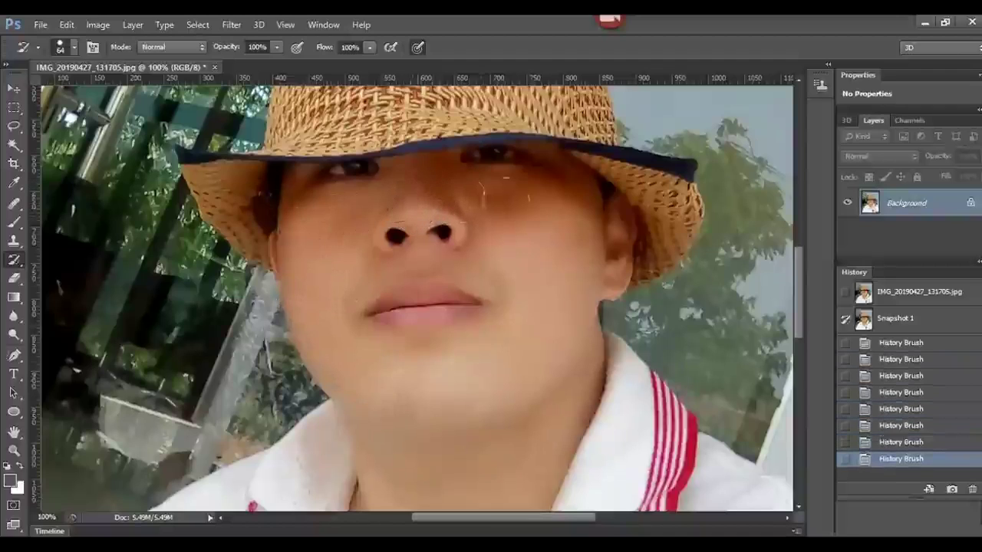
left_click(481, 234)
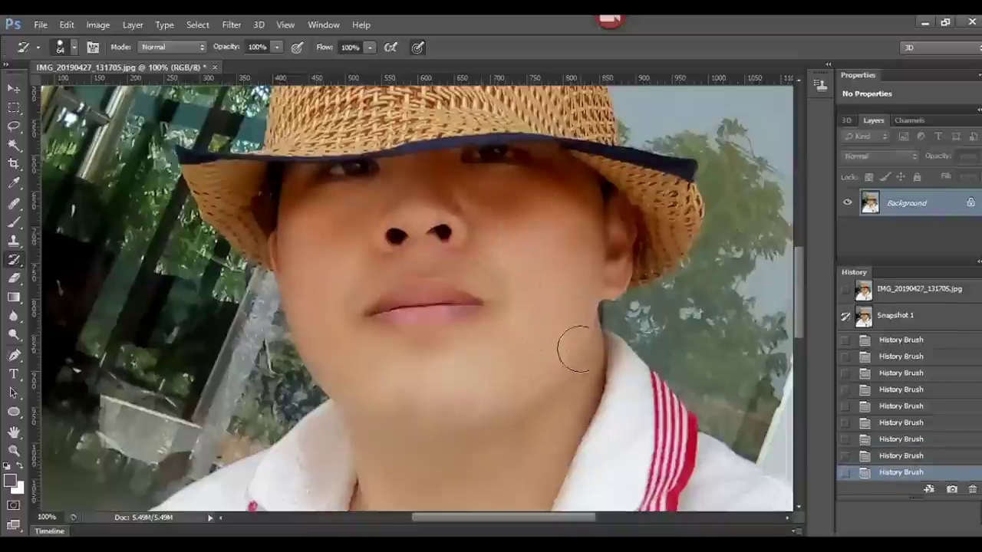
Smooth the neck down to the shirt collar and the upper cheek near the ear with the History Brush.
left_click(393, 457)
left_click_drag(800, 285, 800, 323)
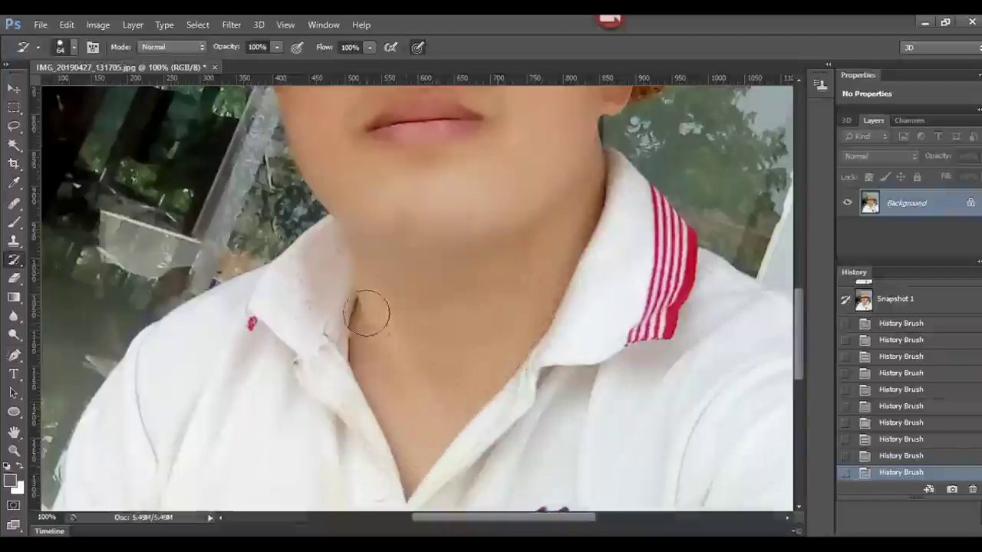
left_click_drag(387, 414, 475, 344)
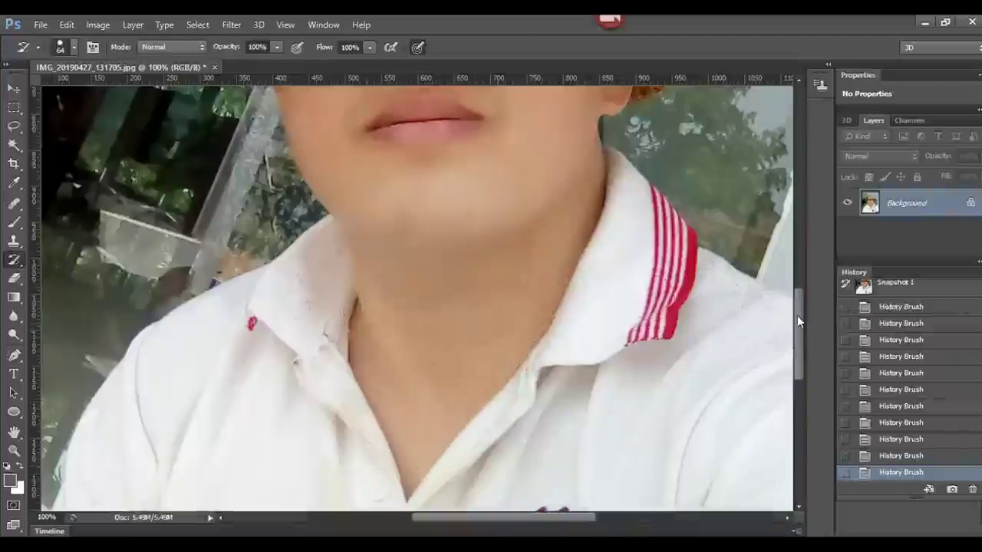
left_click_drag(797, 315, 805, 280)
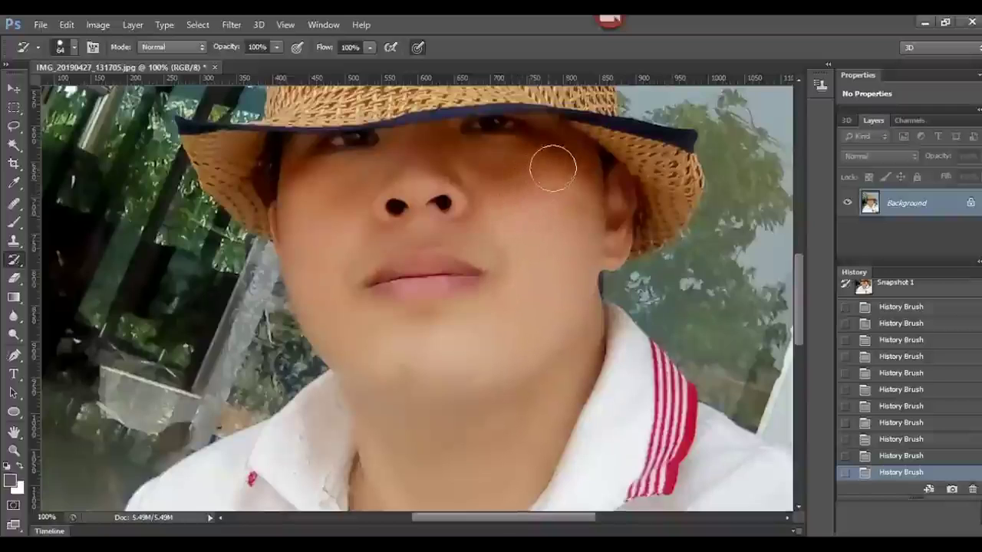
left_click_drag(549, 164, 565, 208)
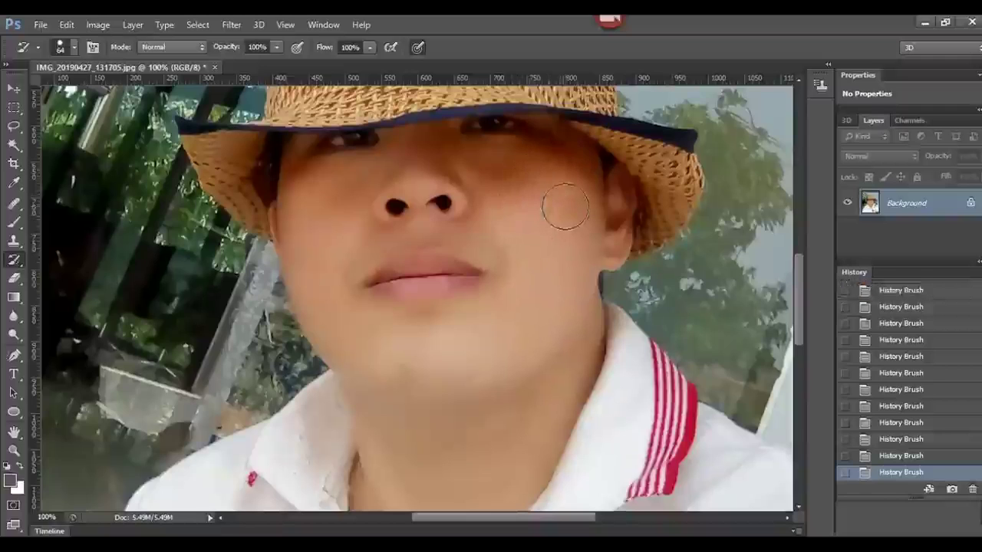
Reduce the History Brush size to 24 px and smooth the skin between the nose and lips and around the mouth corners.
right_click(505, 215)
left_click_drag(554, 243, 534, 237)
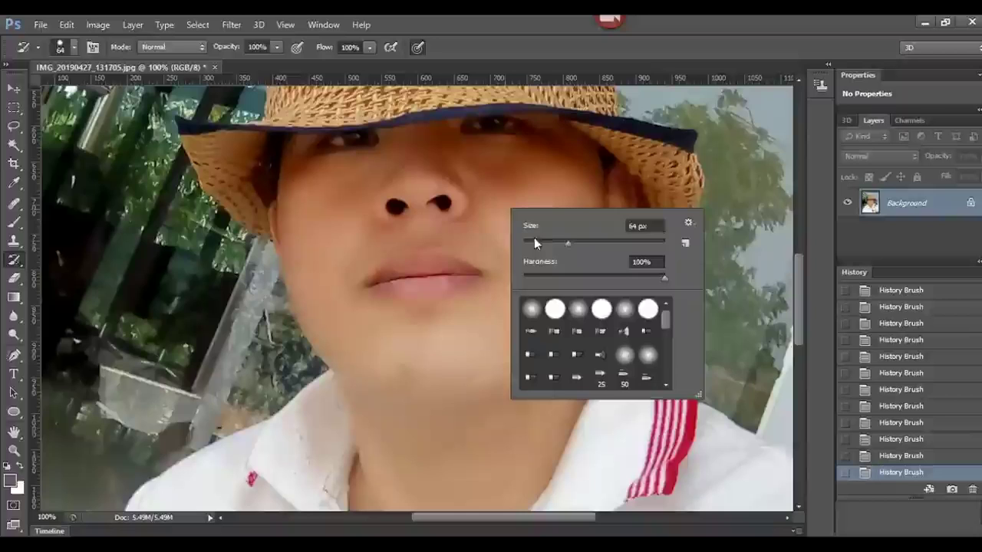
key("Return")
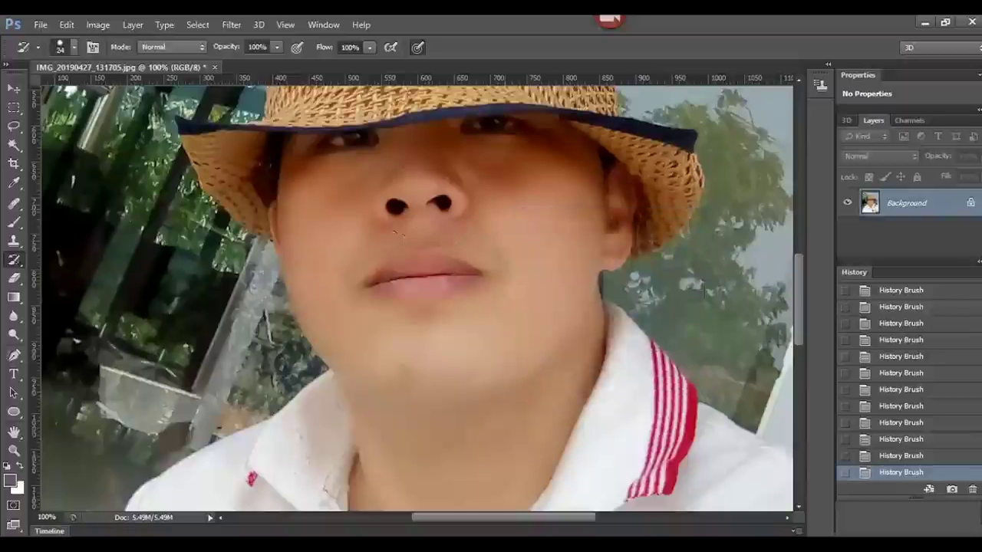
left_click_drag(426, 241, 404, 238)
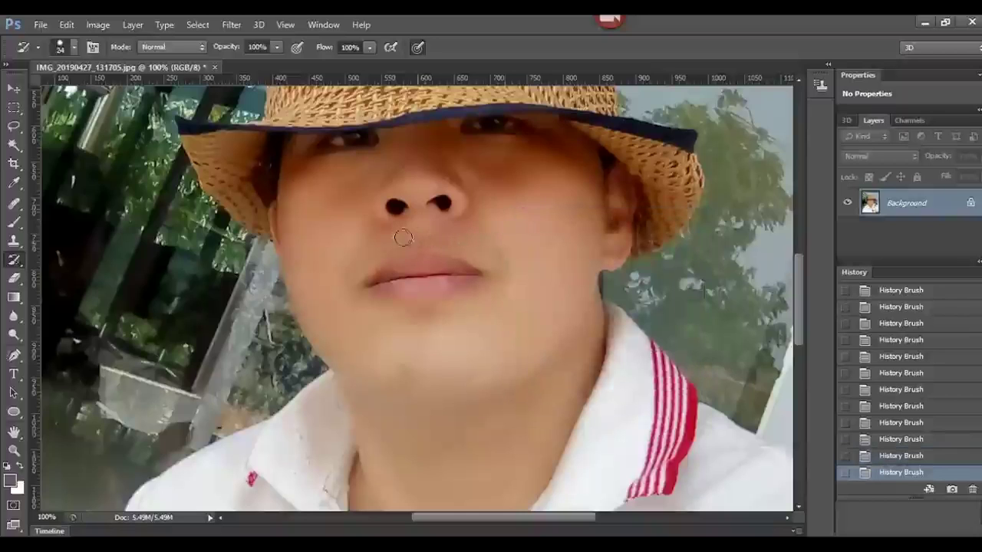
left_click(351, 268)
left_click_drag(412, 243, 375, 264)
left_click(504, 262)
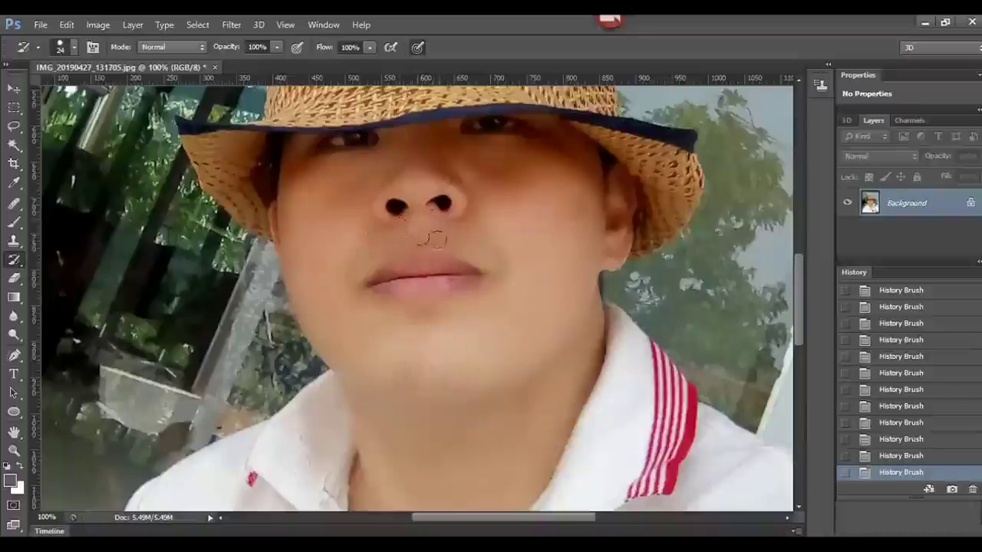
Examine the smoothed skin across the whole portrait at zoom levels between 25% and 50%.
scroll(543, 238, "up", 1)
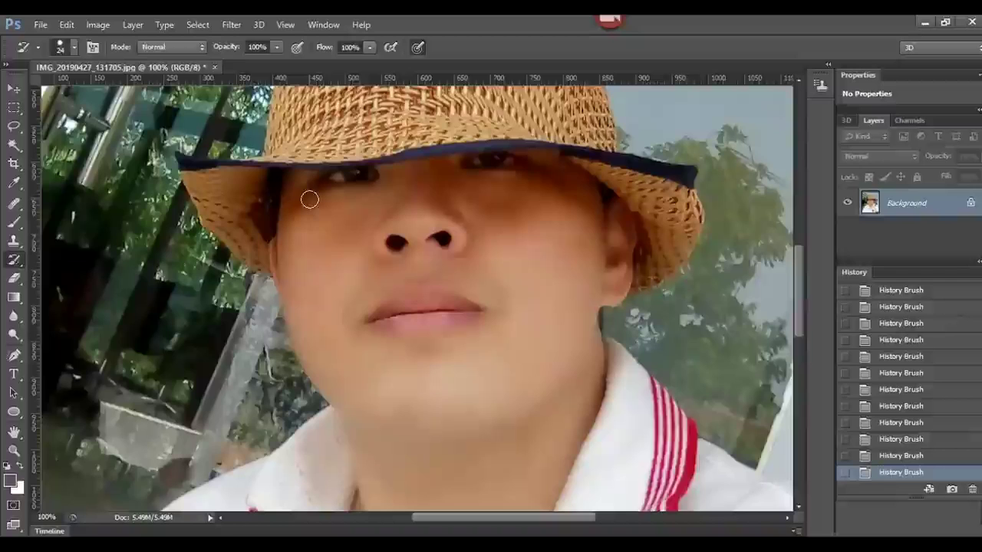
key("ctrl+minus")
key("ctrl+minus")
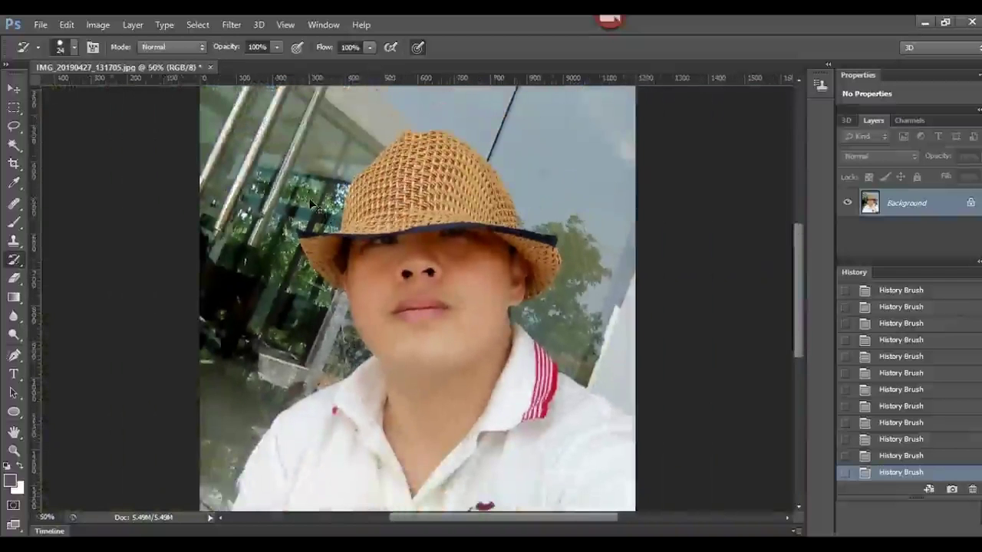
key("ctrl+minus")
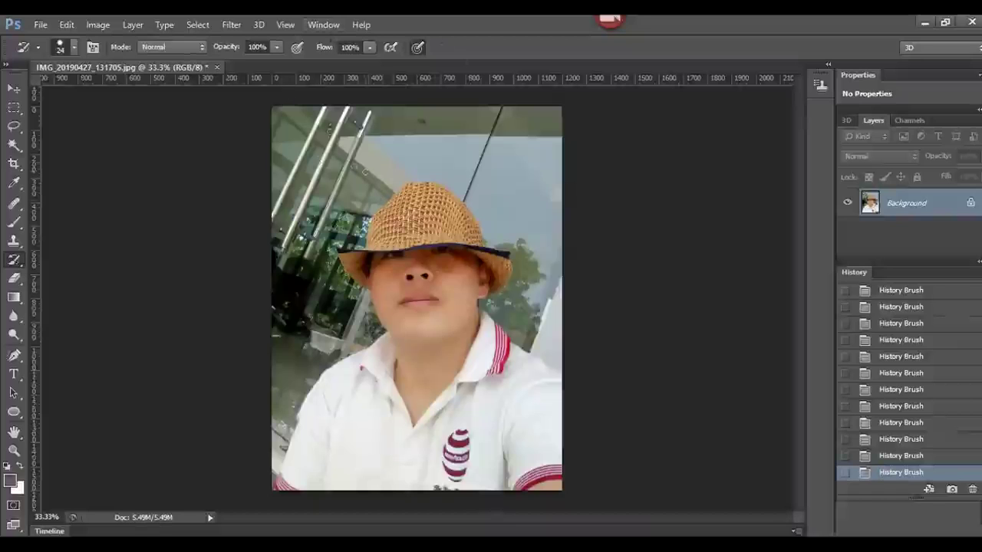
key("ctrl+minus")
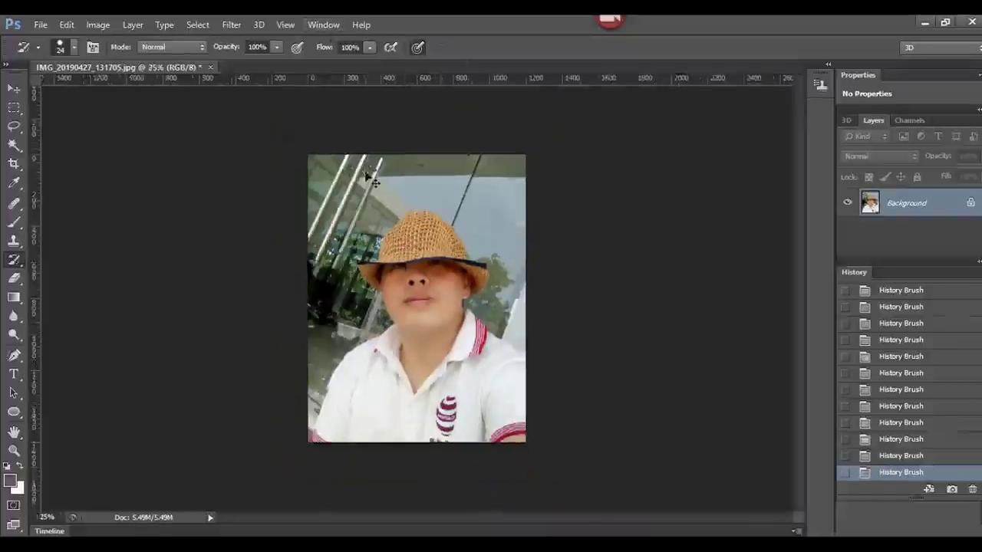
key("ctrl+plus")
key("ctrl+plus")
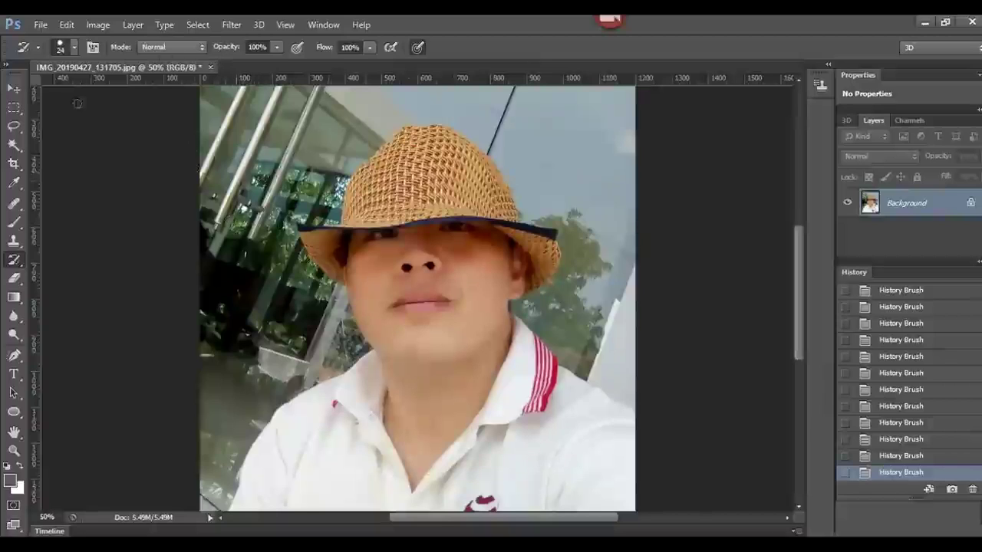
left_click(41, 25)
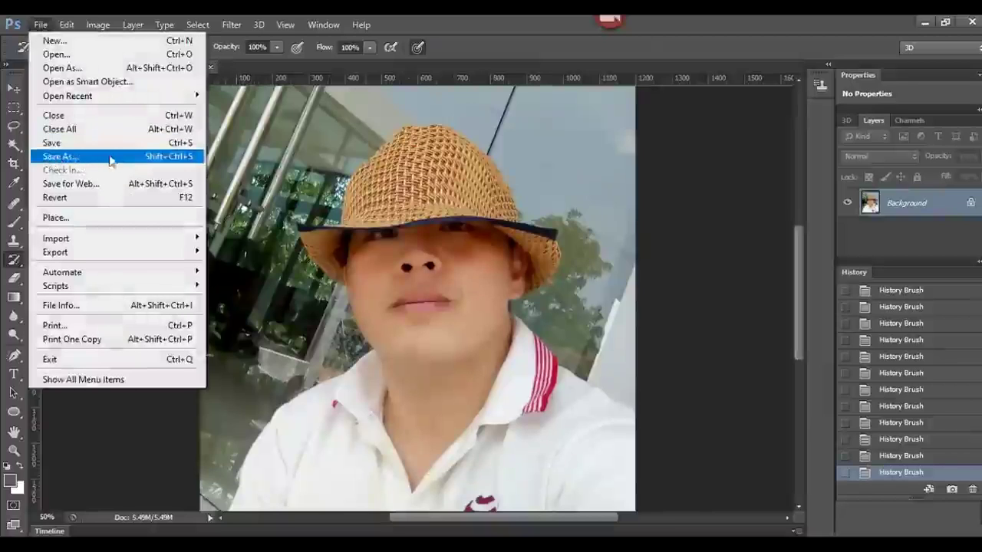
left_click(63, 158)
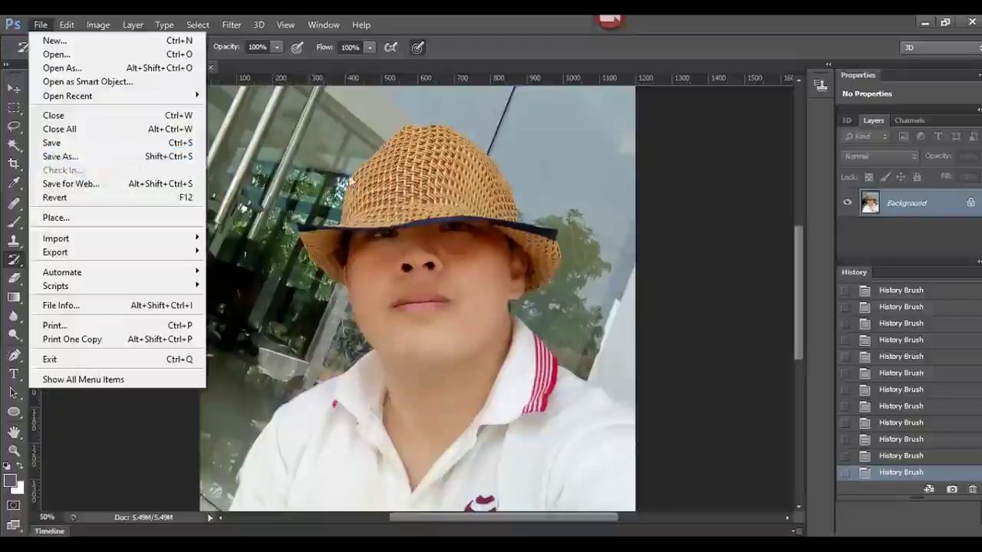
left_click(51, 29)
left_click(50, 29)
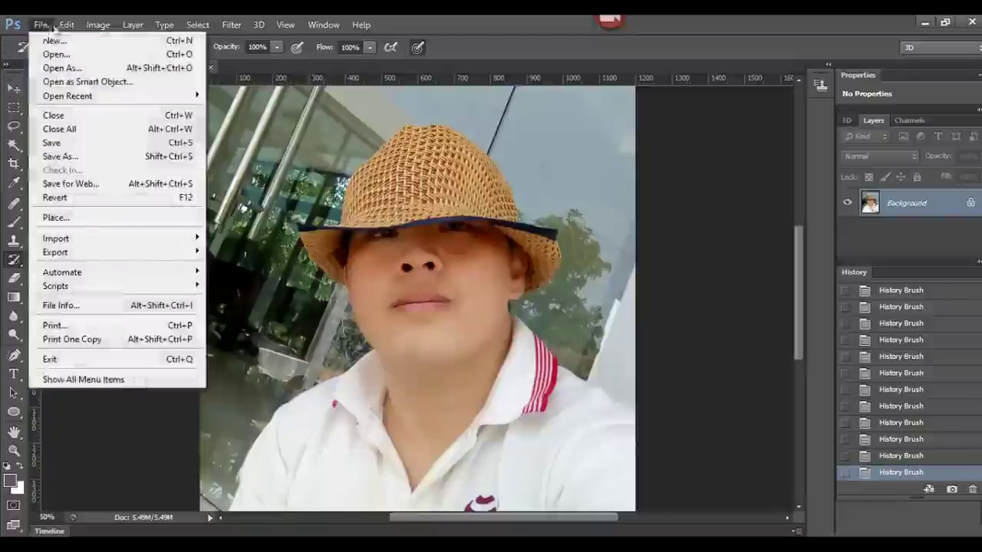
left_click(67, 25)
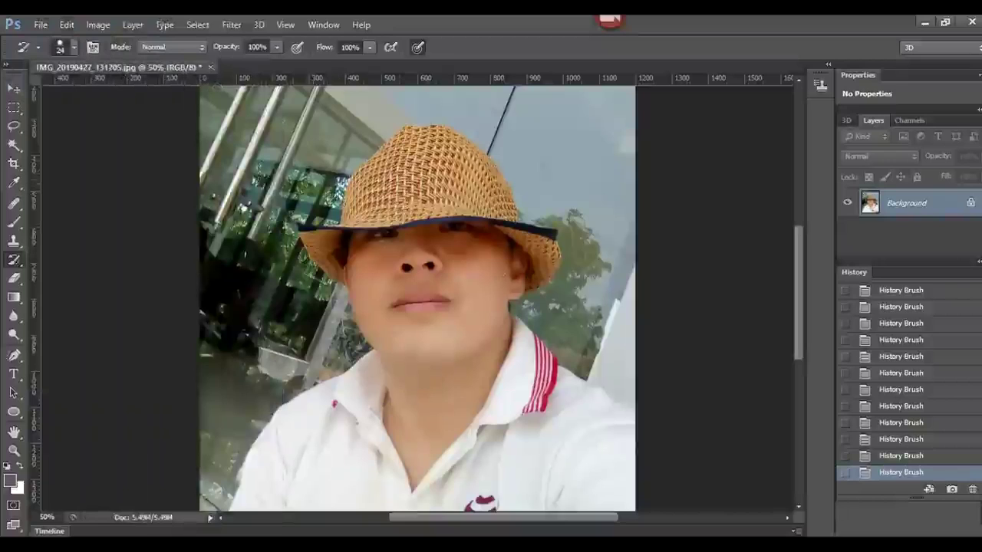
Brighten the photo with a Curves adjustment, raising the RGB curve's midpoint to input 121 and output 142.
left_click(98, 25)
mouse_move(122, 63)
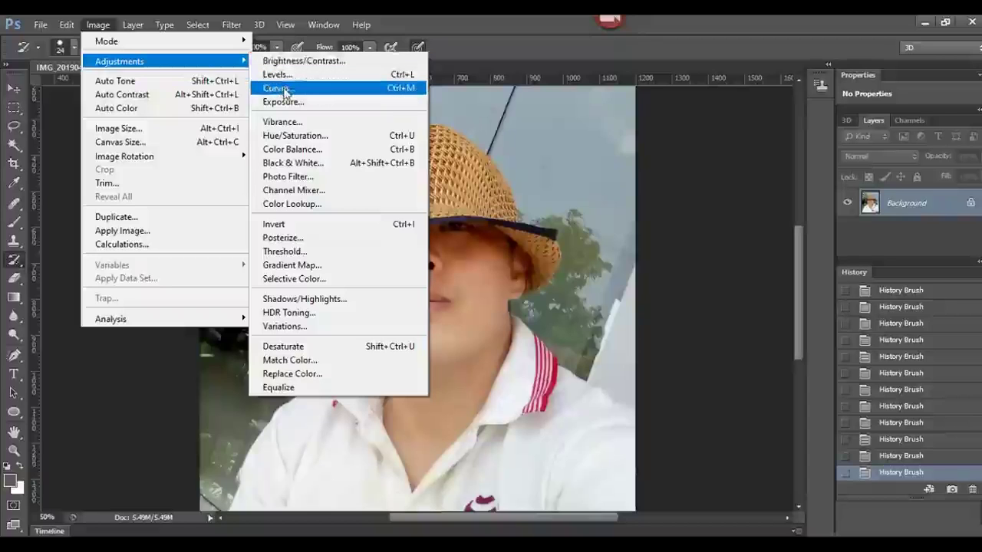
left_click(285, 92)
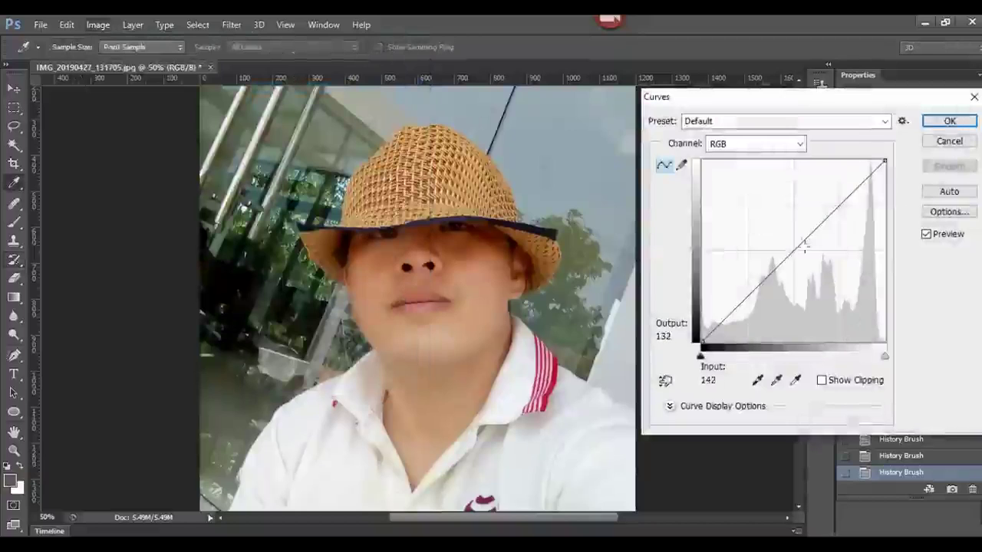
mouse_move(792, 248)
left_mouse_down()
mouse_move(783, 226)
mouse_move(798, 240)
mouse_move(787, 241)
left_mouse_up()
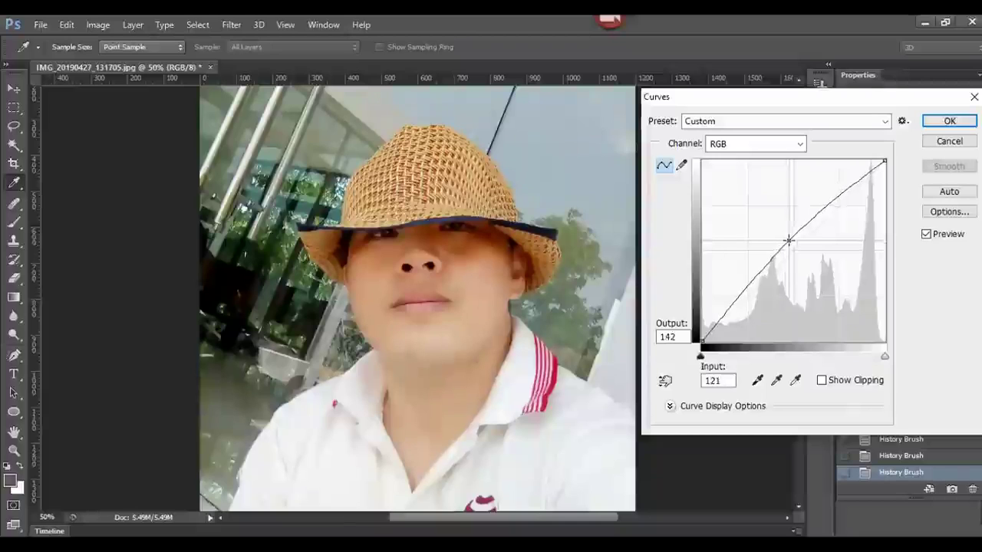
left_click(948, 122)
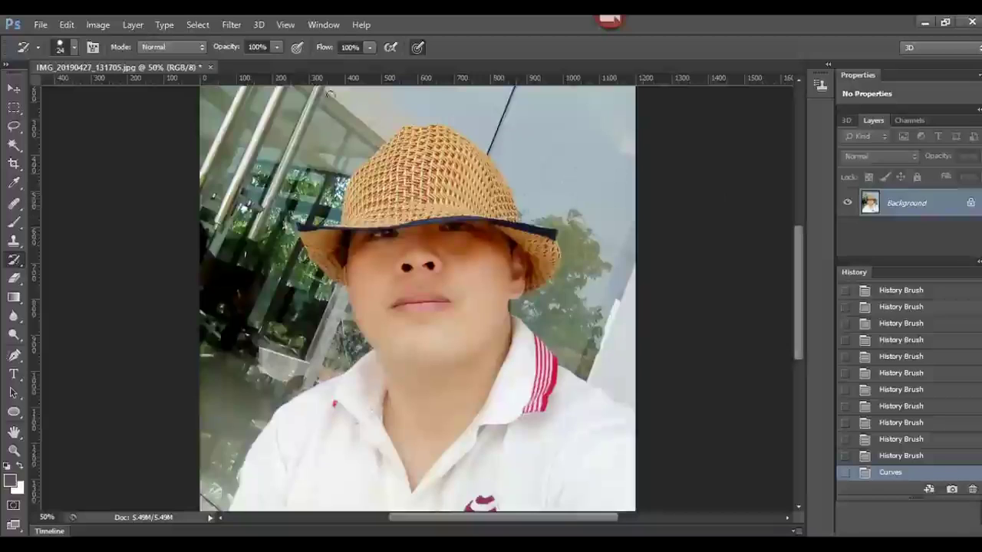
Save the retouched photo as a new JPEG file named "kuv xwb na", accepting the JPEG options.
left_click(41, 25)
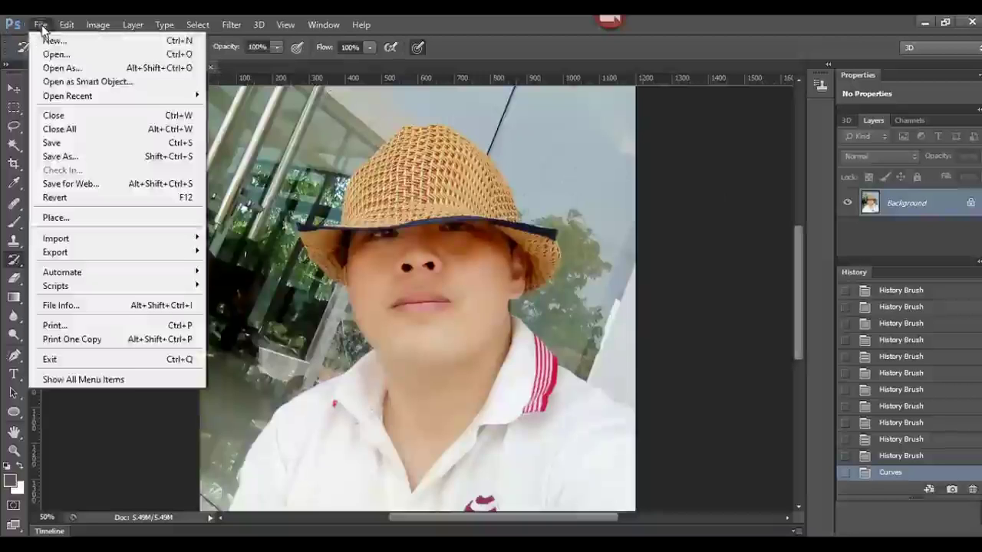
left_click(70, 157)
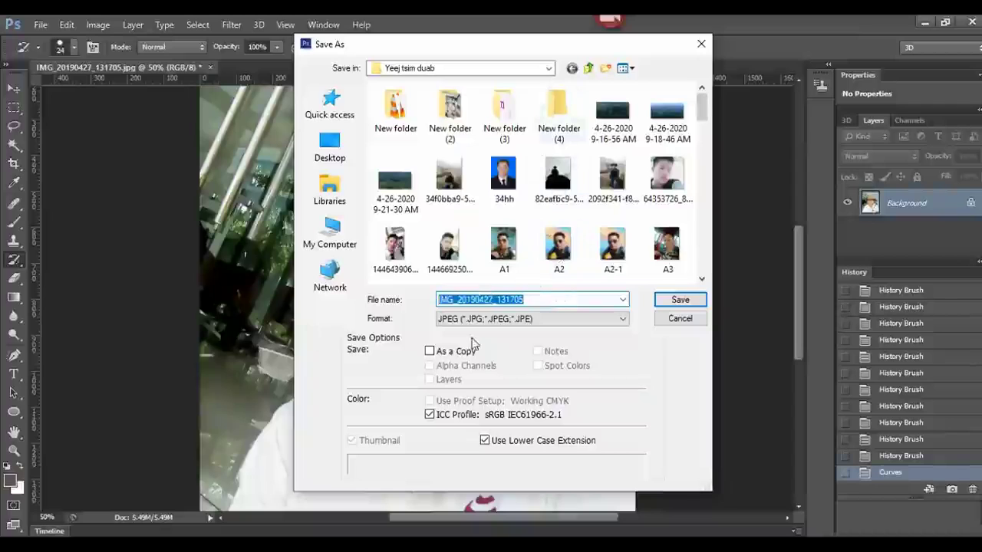
type("kuv ")
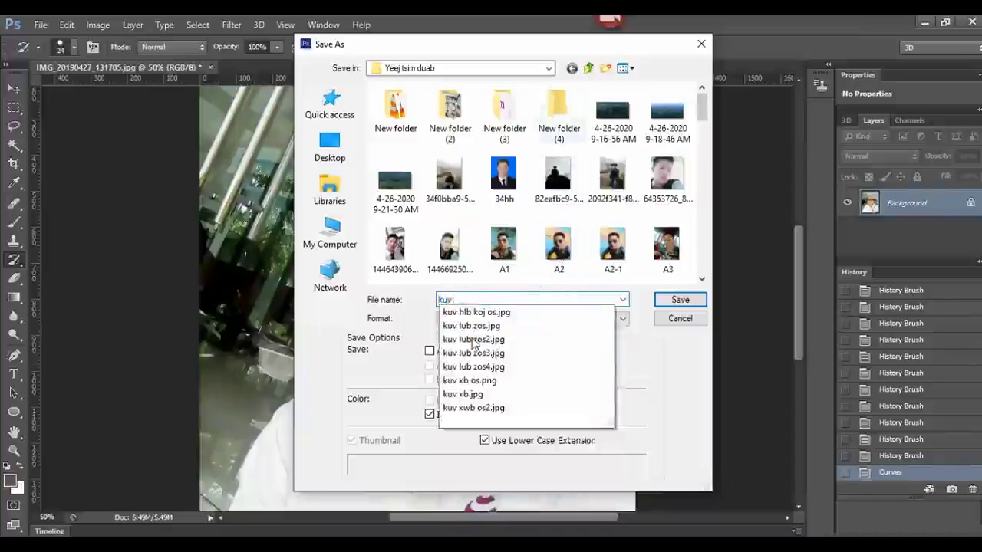
type("xwb")
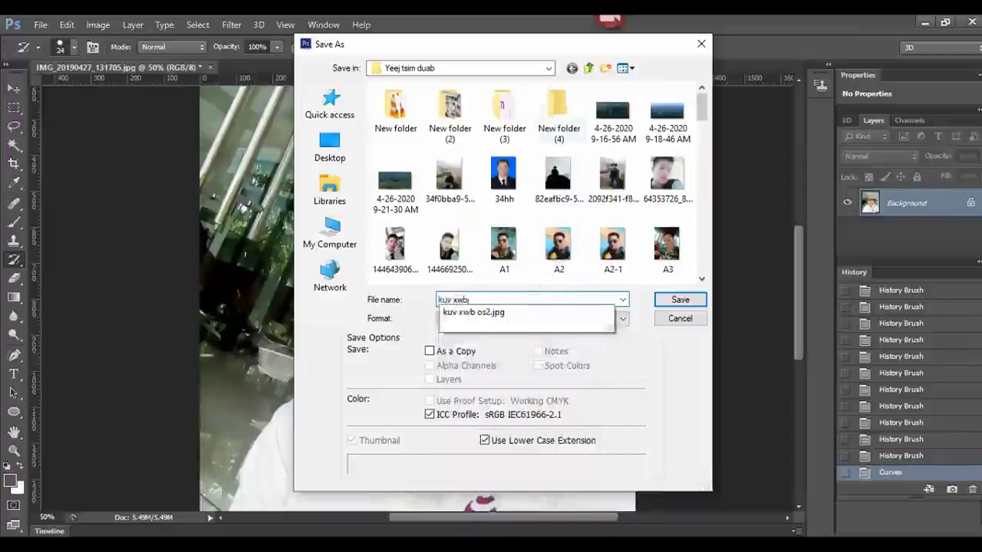
type(" na")
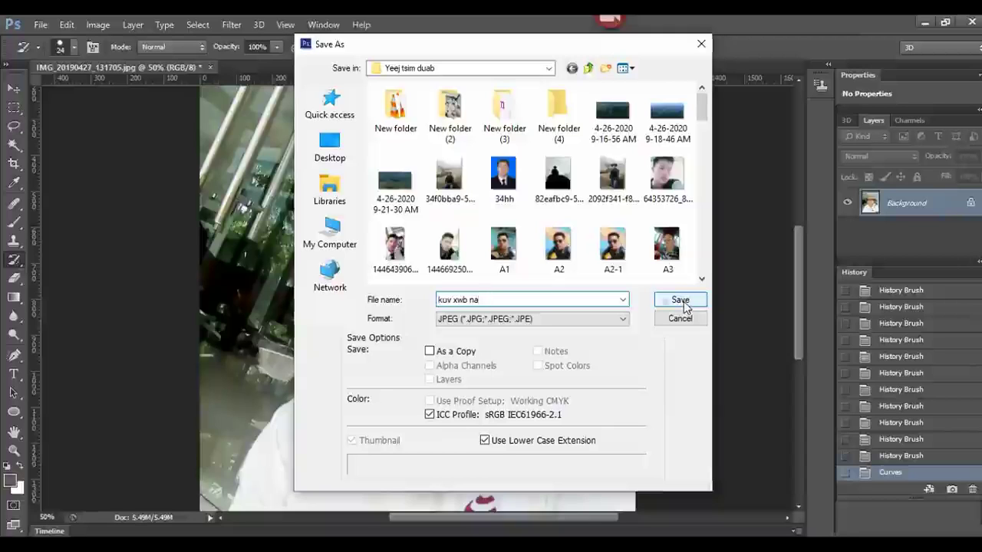
left_click(680, 300)
left_click(580, 147)
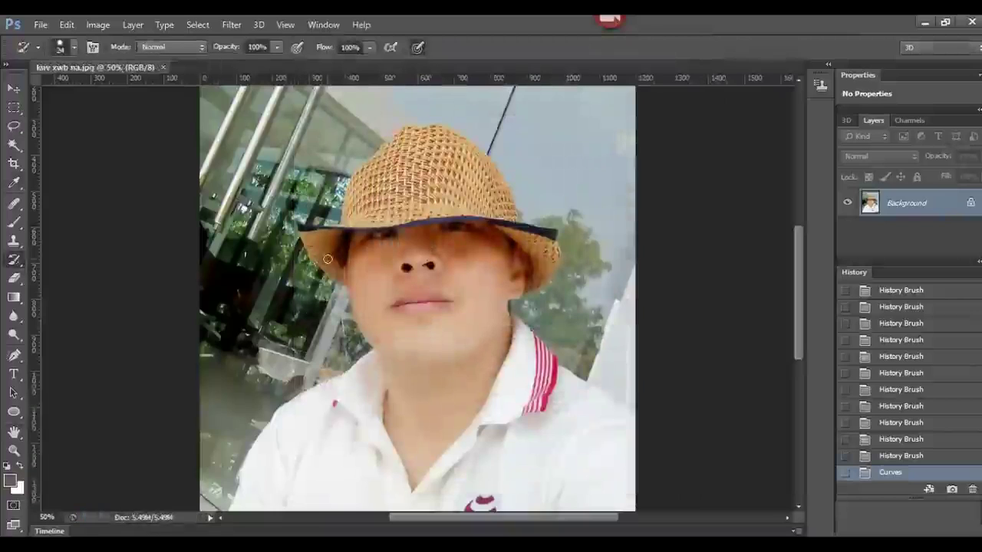